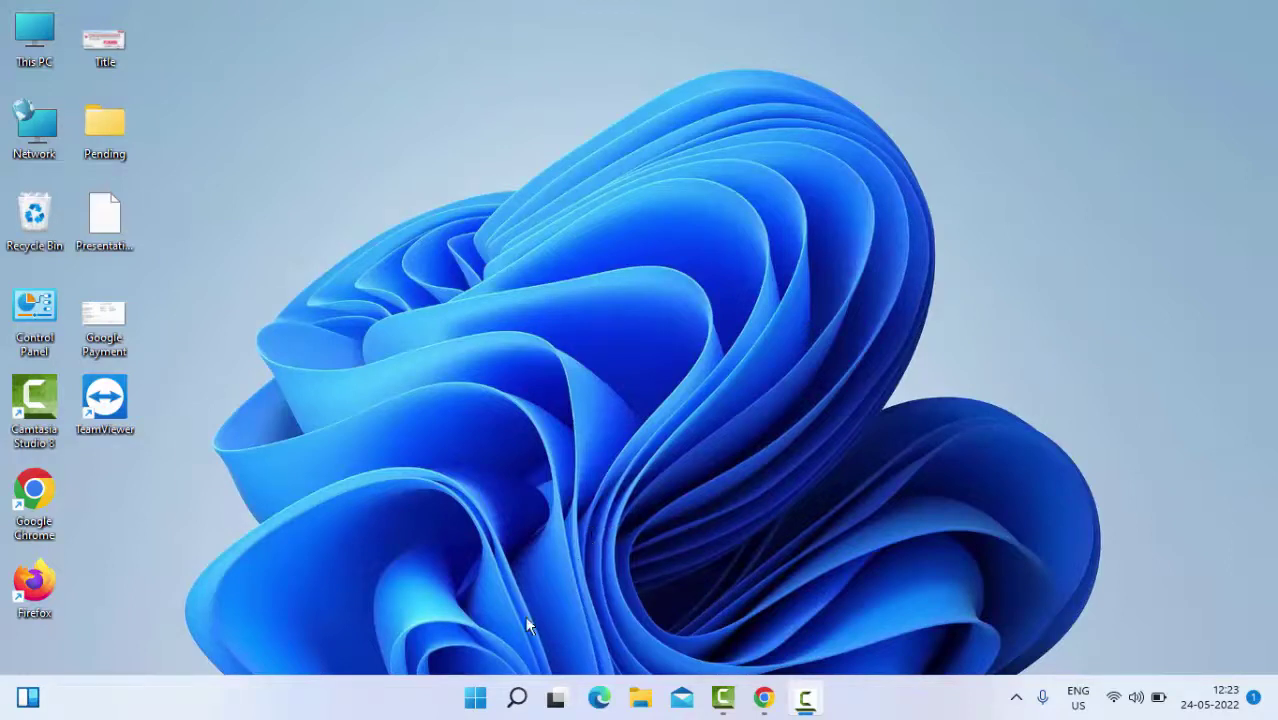
- Restart the Windows Explorer process in Task Manager and close Task Manager
{"action": "right_click", "coordinate": [474, 703]}
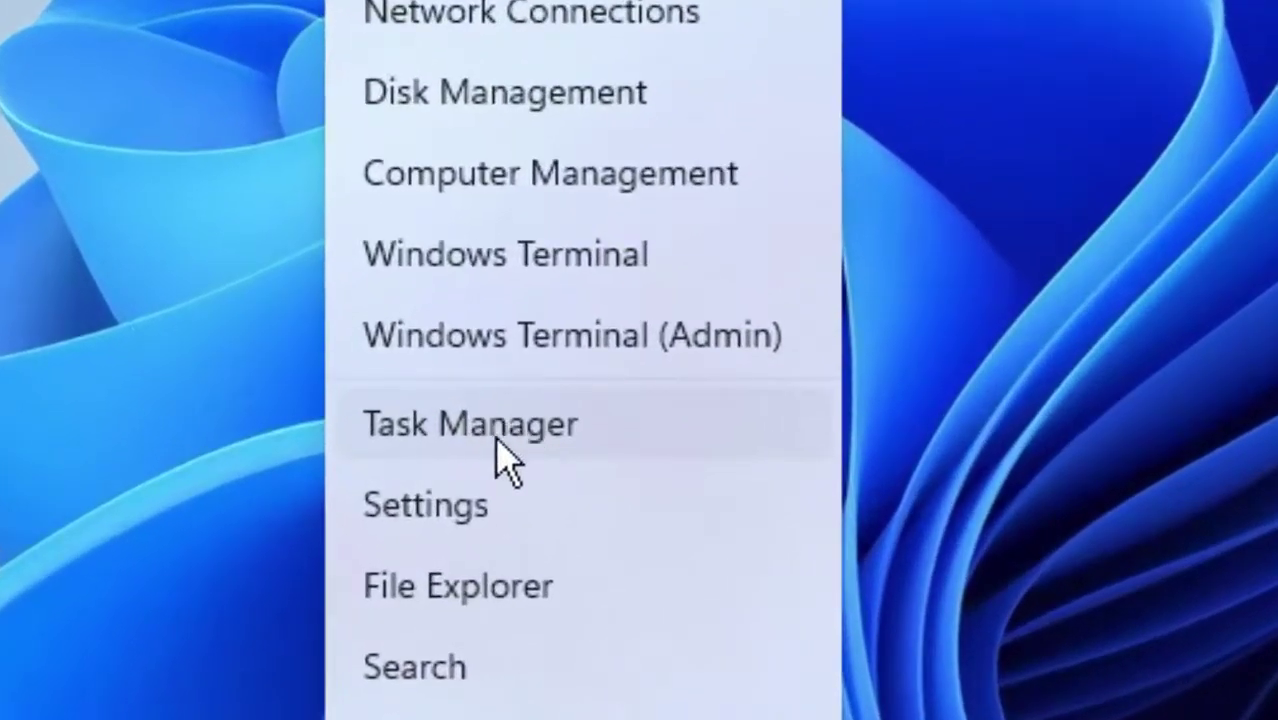
{"action": "left_click", "coordinate": [480, 448]}
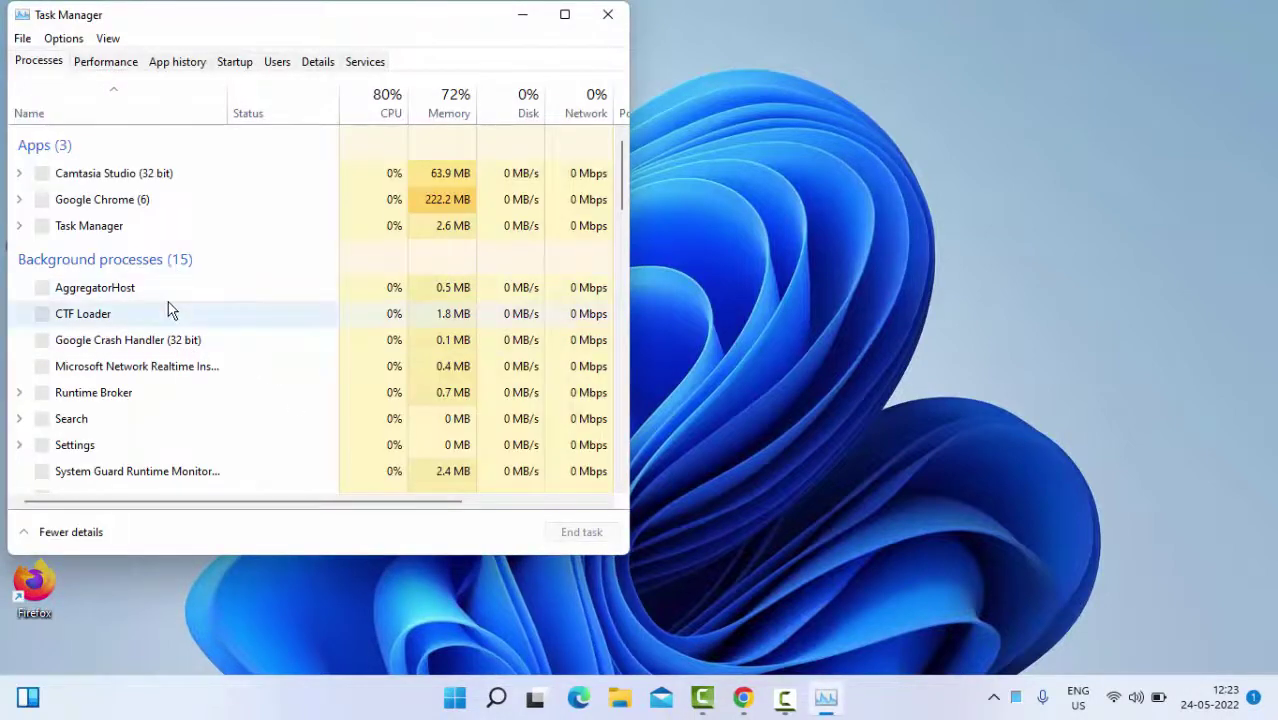
{"action": "left_click", "coordinate": [168, 310]}
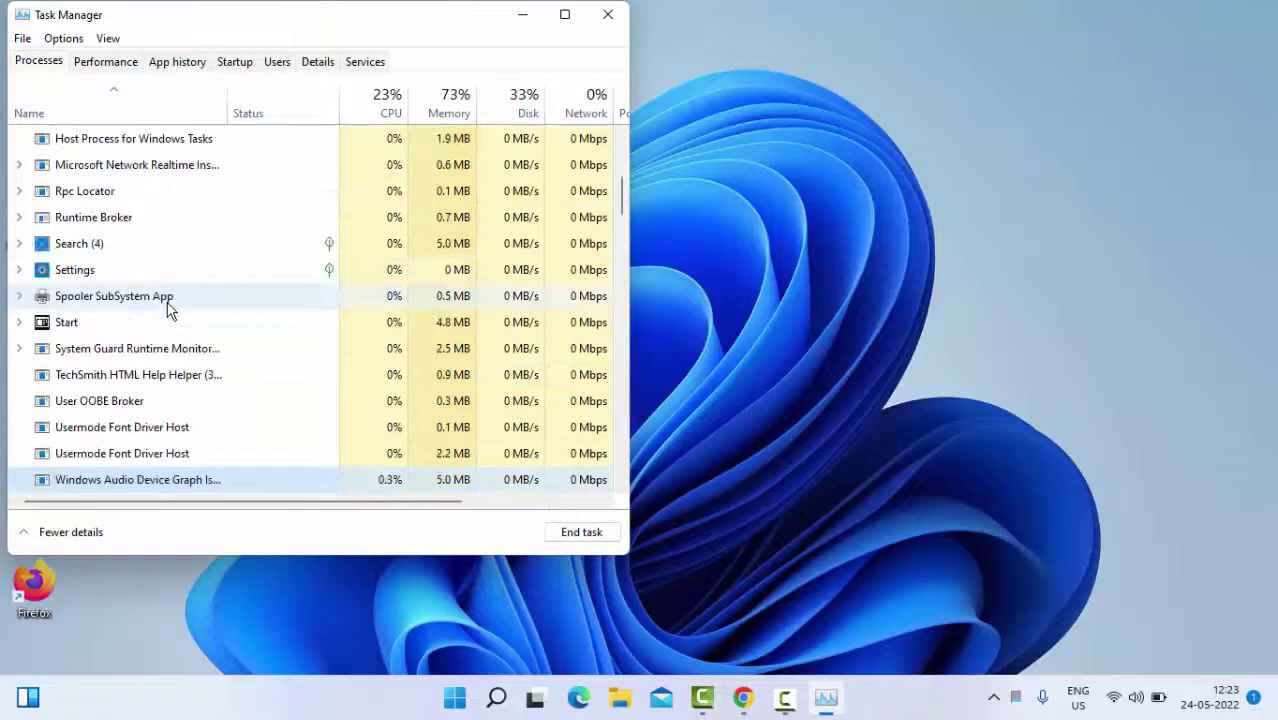
{"action": "key", "text": "w"}
{"action": "key", "text": "w"}
{"action": "key", "text": "w"}
{"action": "key", "text": "w"}
{"action": "key", "text": "w"}
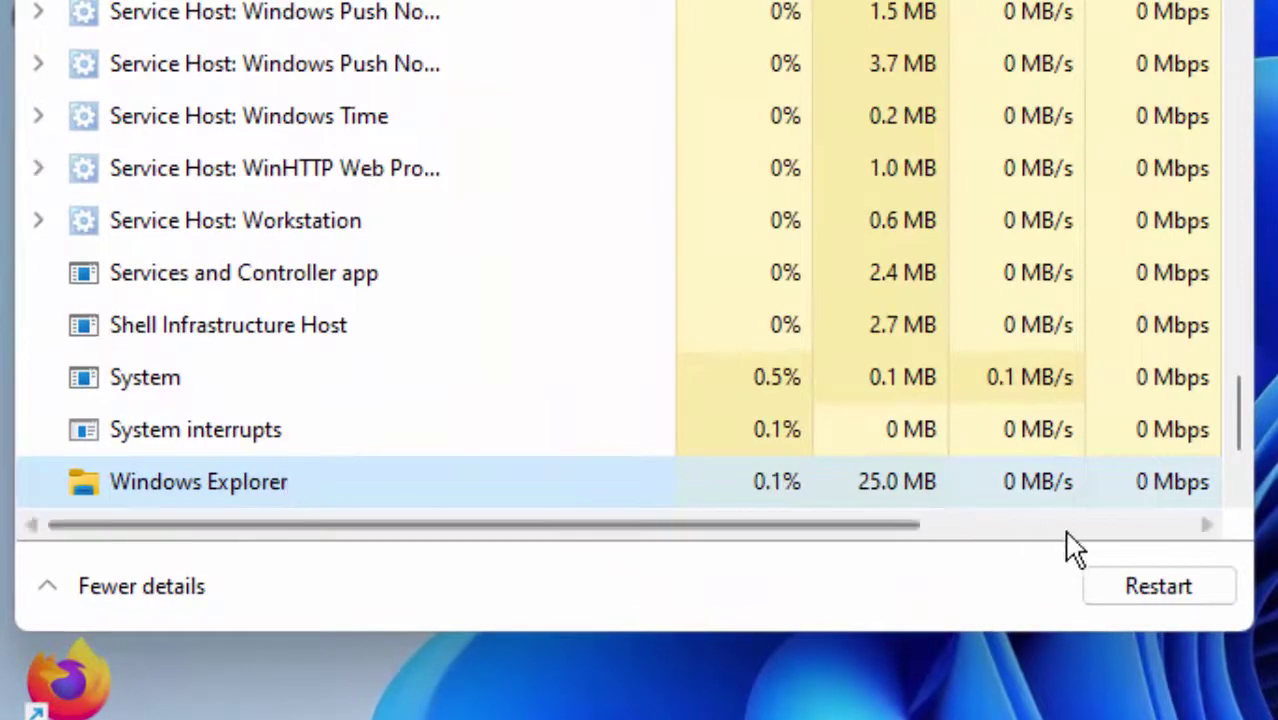
{"action": "left_click", "coordinate": [1143, 590]}
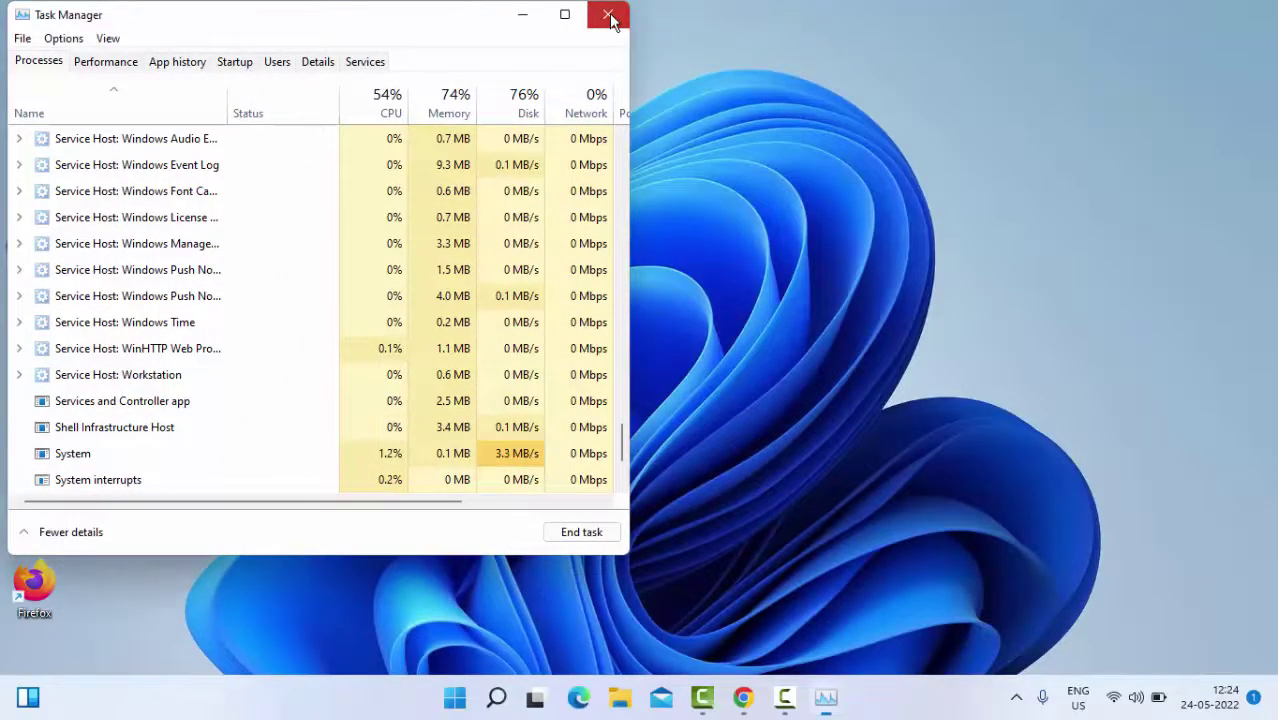
{"action": "left_click", "coordinate": [610, 16]}
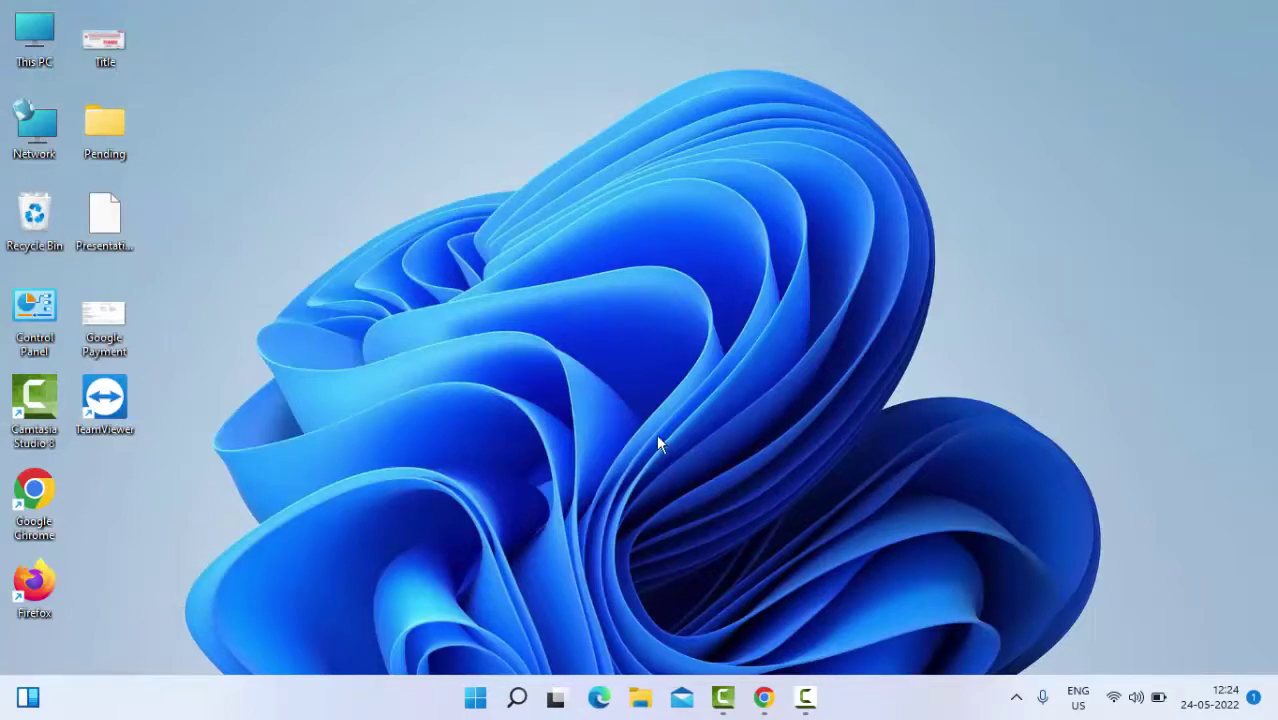
- Switch to Google Chrome and set up basic clearing of all-time browsing history, cookies and cached files, then cancel without clearing
{"action": "left_click", "coordinate": [763, 700]}
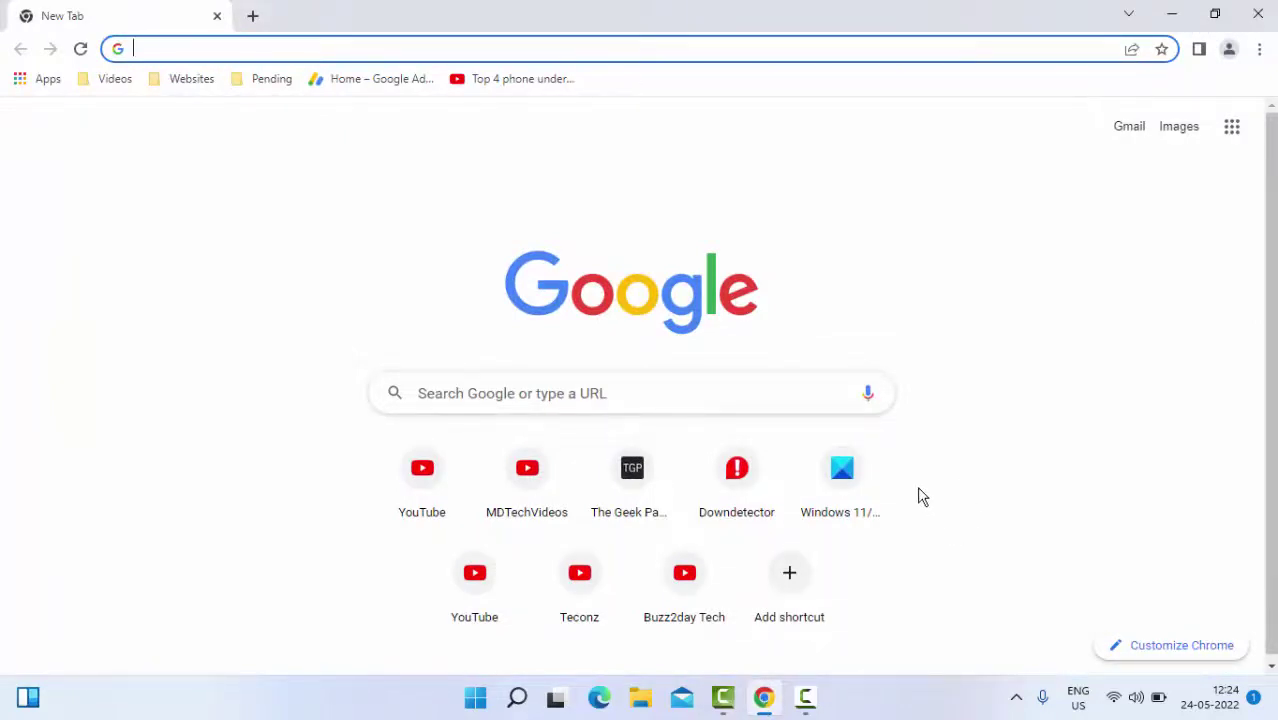
{"action": "key", "text": "ctrl+shift+Delete"}
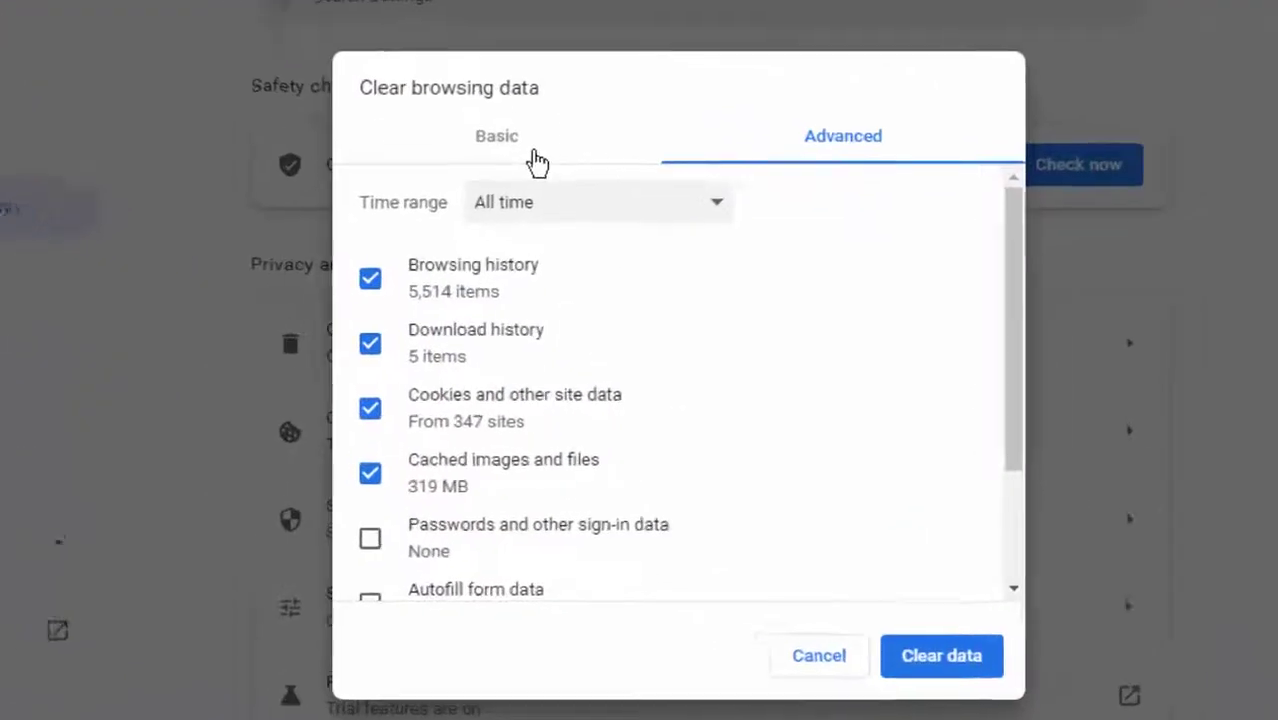
{"action": "left_click", "coordinate": [540, 233]}
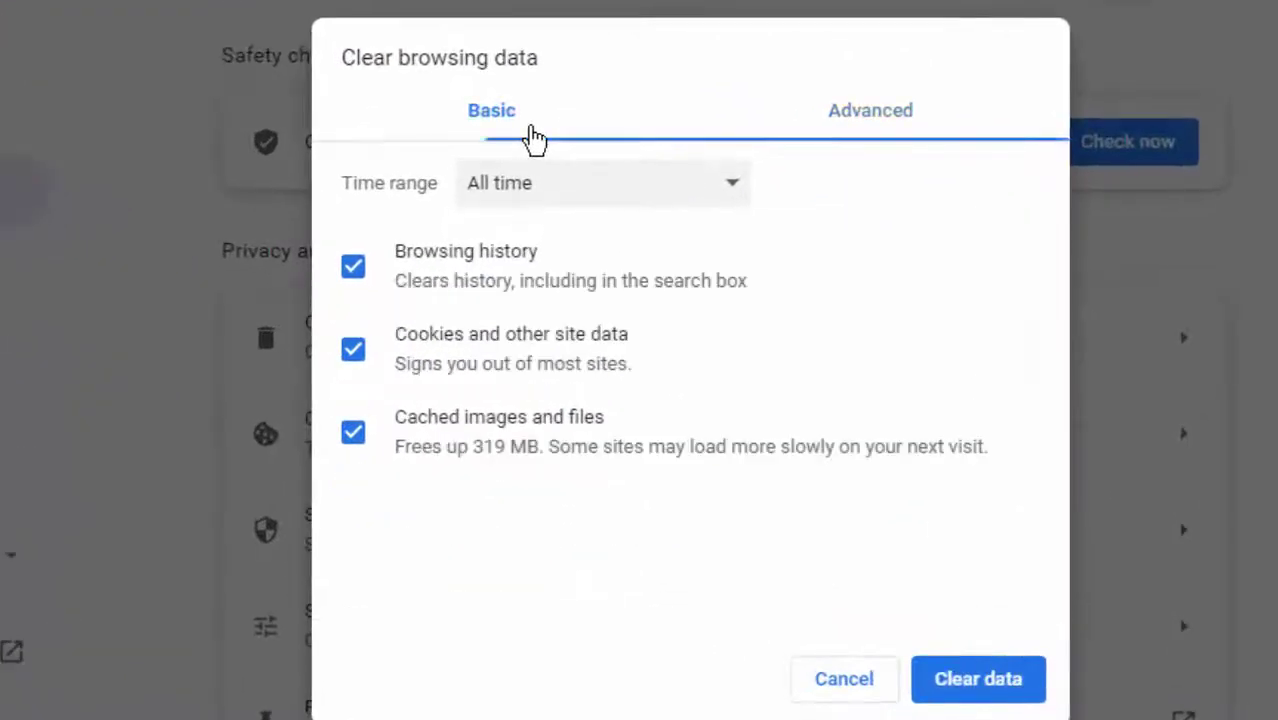
{"action": "left_click", "coordinate": [571, 203]}
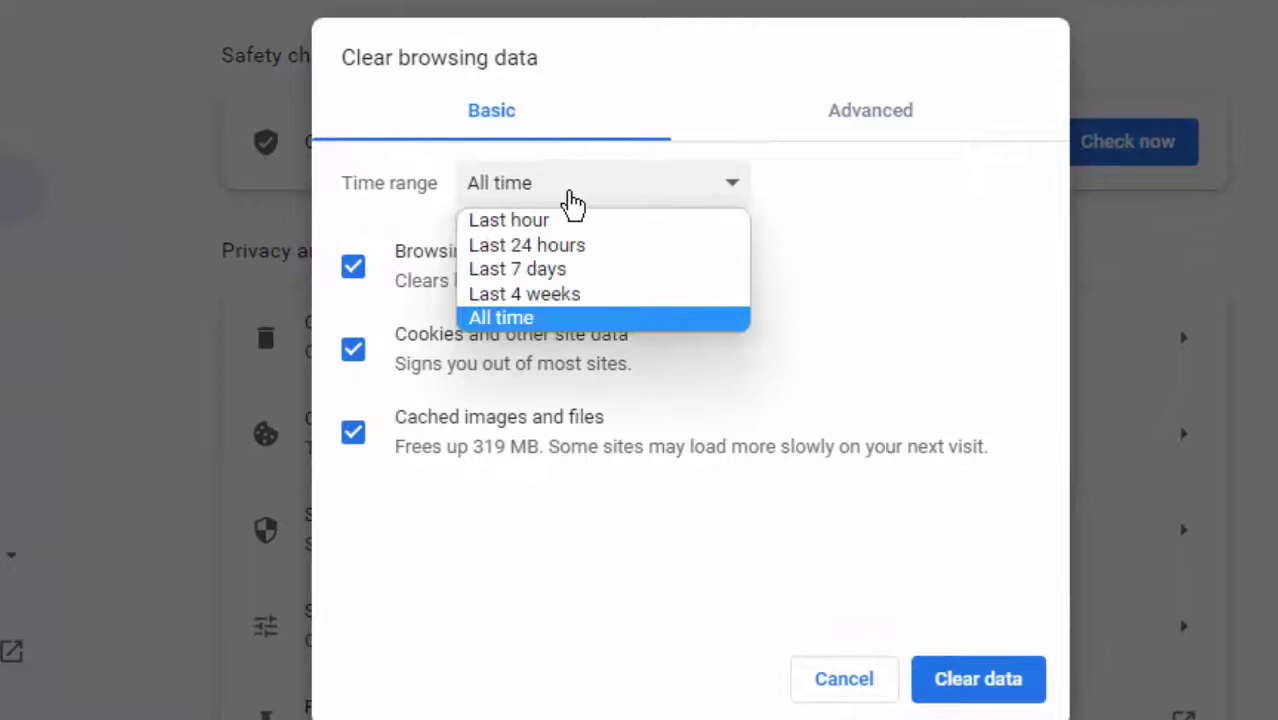
{"action": "left_click", "coordinate": [508, 320]}
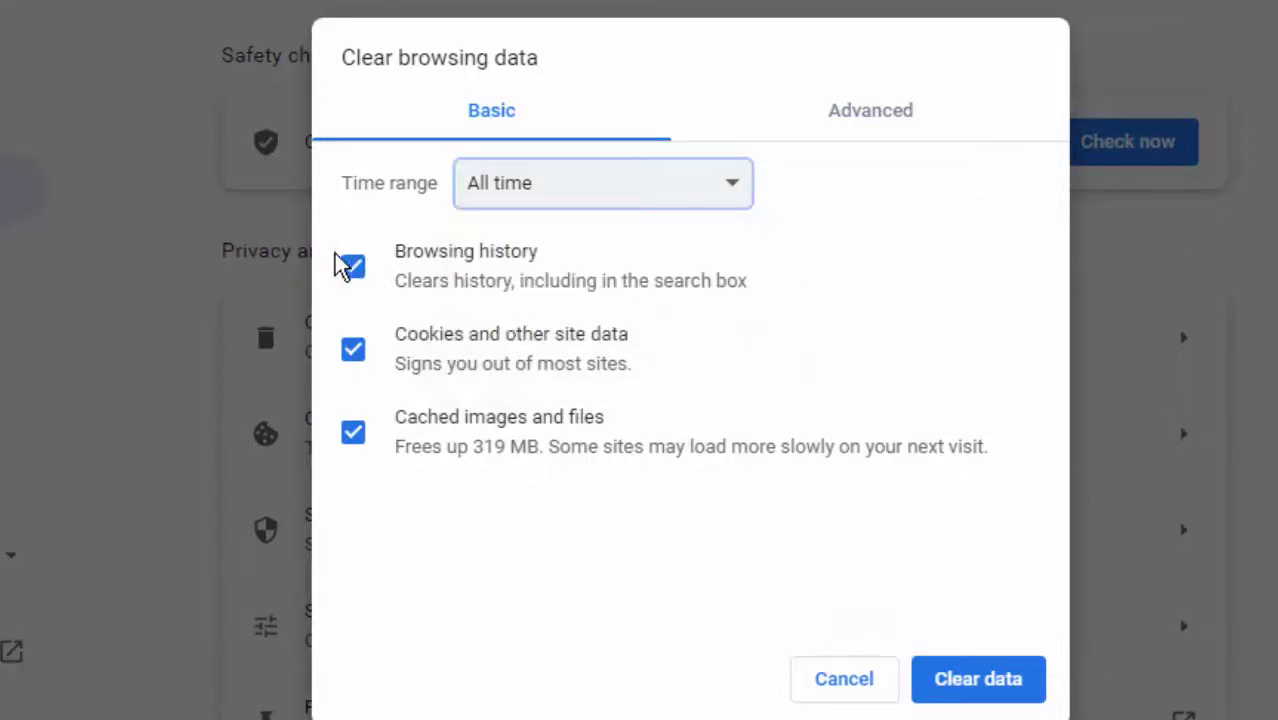
{"action": "left_click", "coordinate": [354, 270]}
{"action": "left_click", "coordinate": [354, 270]}
{"action": "left_click", "coordinate": [358, 368]}
{"action": "left_click", "coordinate": [358, 370]}
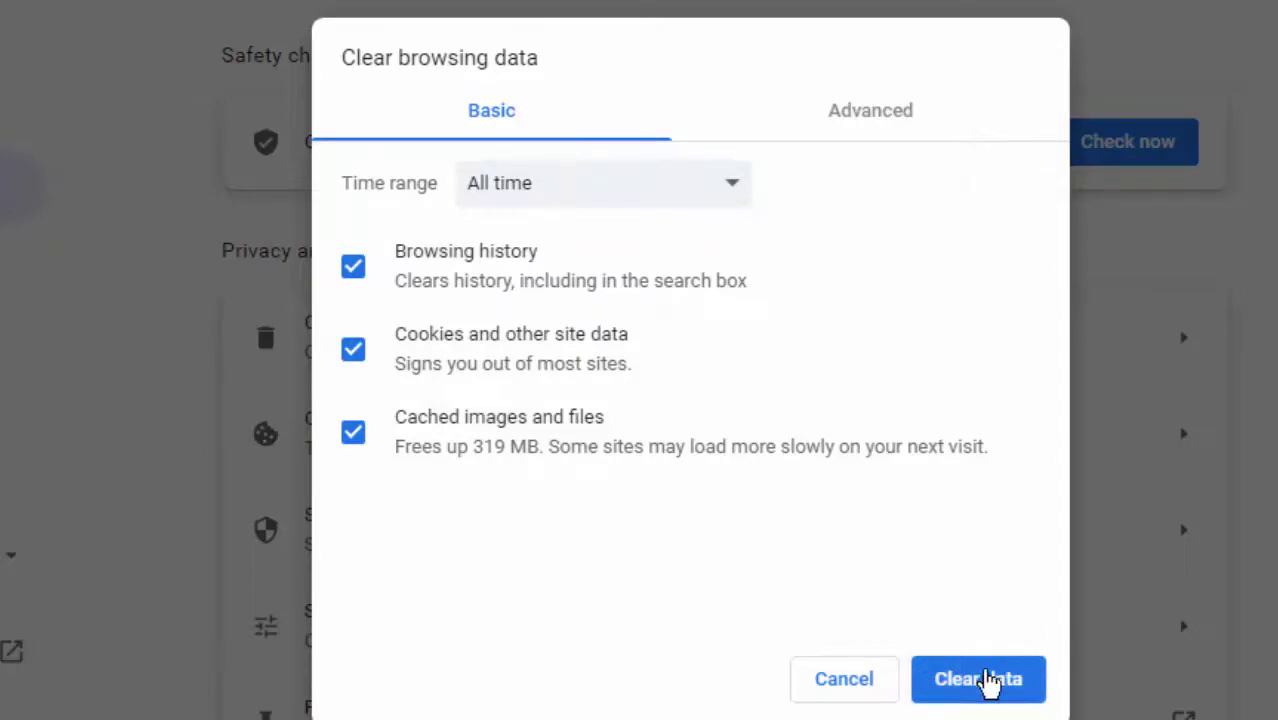
{"action": "left_click", "coordinate": [852, 679]}
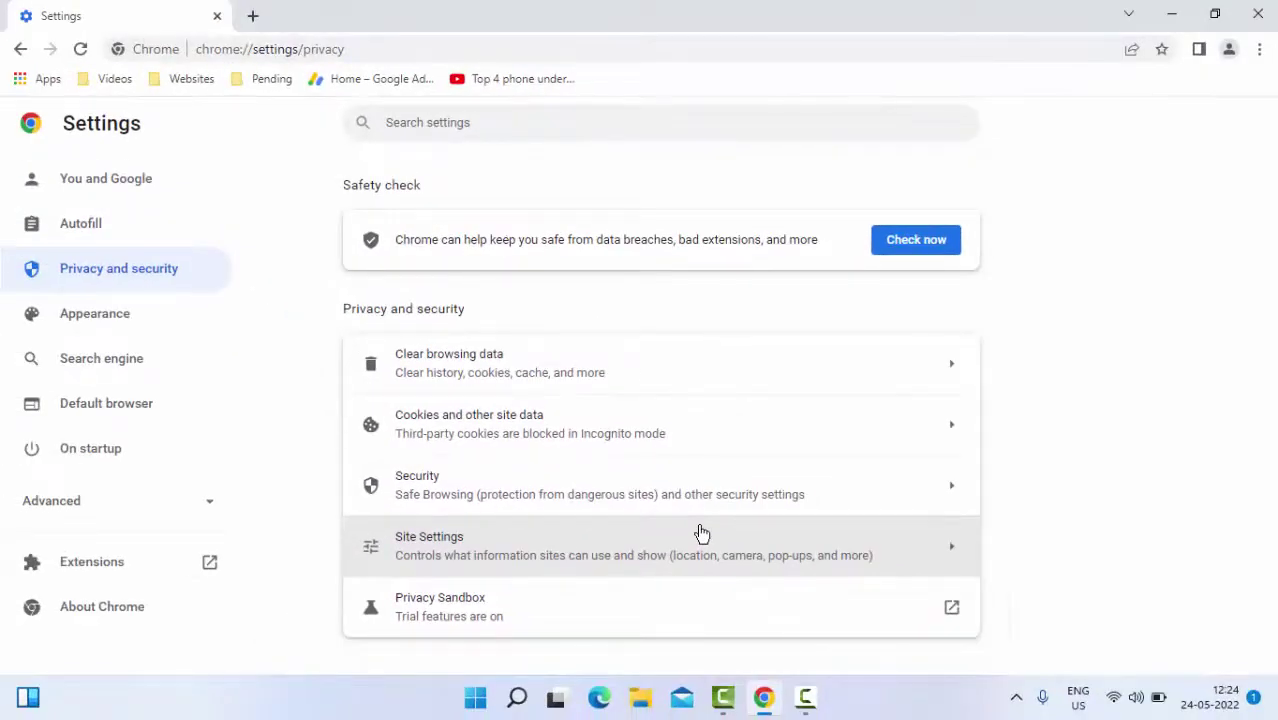
- Set up advanced all-time data clearing including passwords, autofill form data, site settings and hosted app data, then cancel and close the settings page
{"action": "key", "text": "ctrl+shift+Delete"}
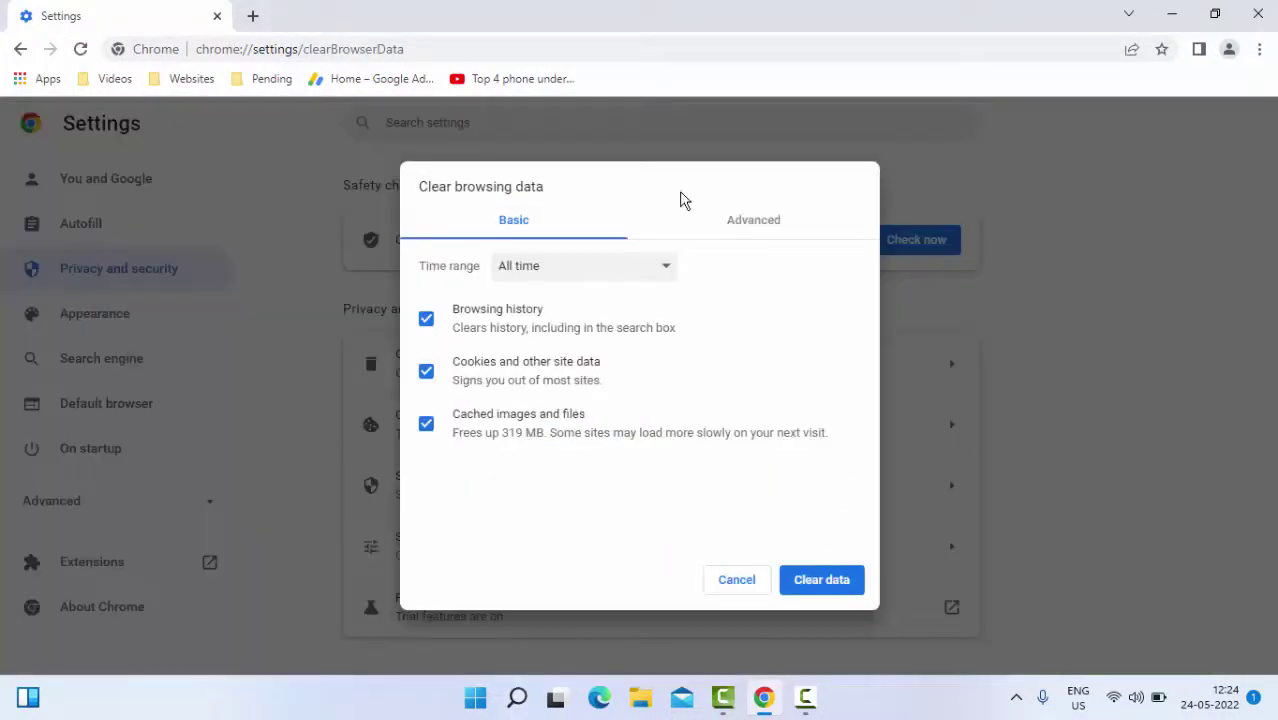
{"action": "left_click", "coordinate": [730, 229]}
{"action": "left_click", "coordinate": [613, 272]}
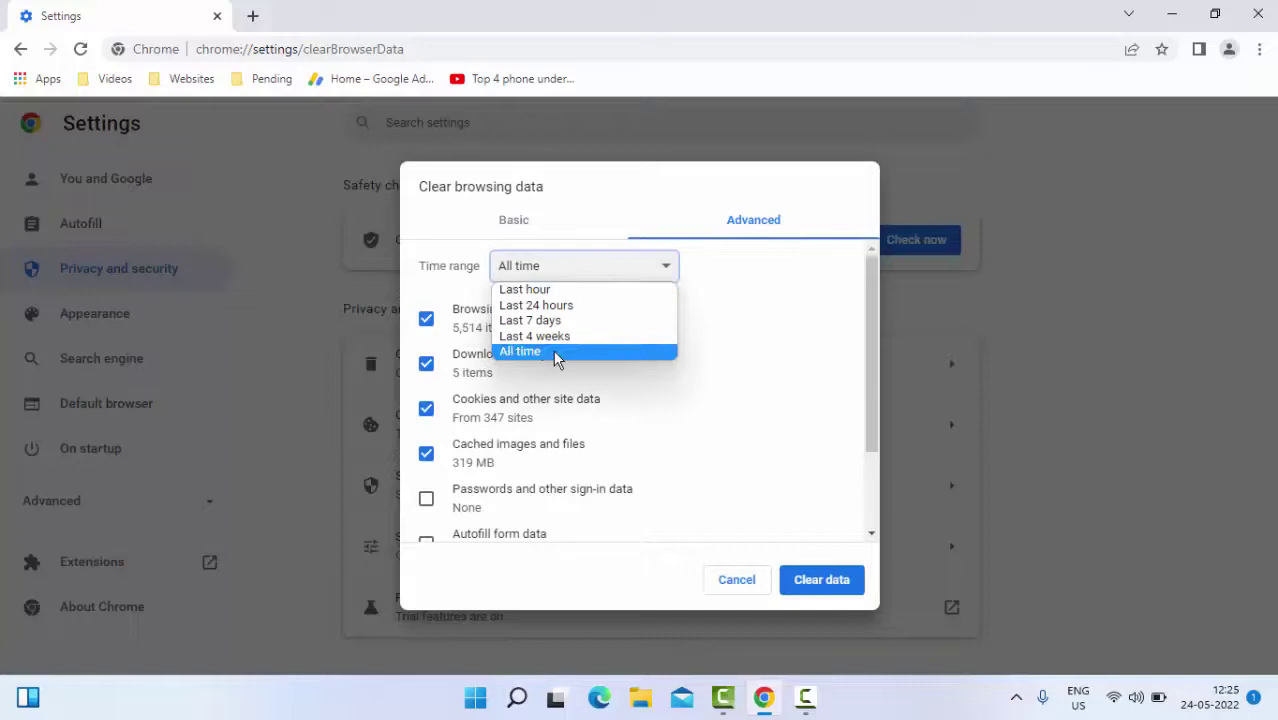
{"action": "left_click", "coordinate": [553, 351]}
{"action": "left_click", "coordinate": [427, 500]}
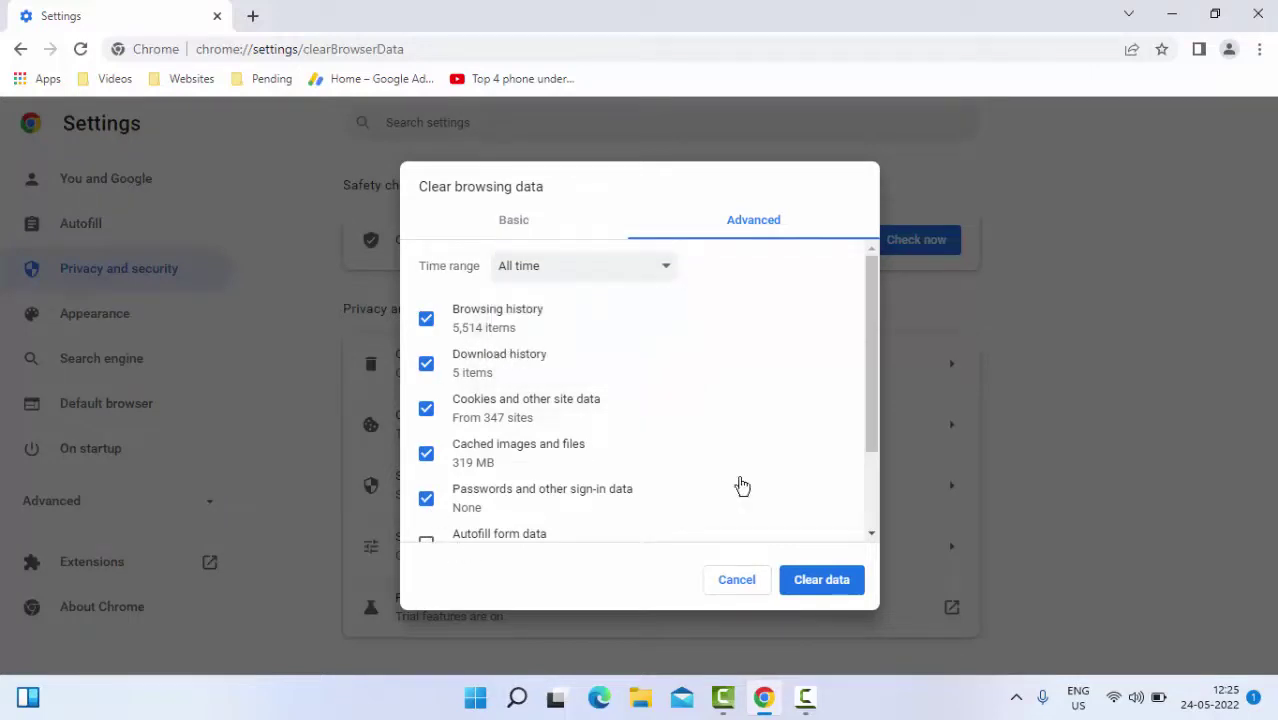
{"action": "left_click", "coordinate": [868, 477]}
{"action": "left_click", "coordinate": [426, 429]}
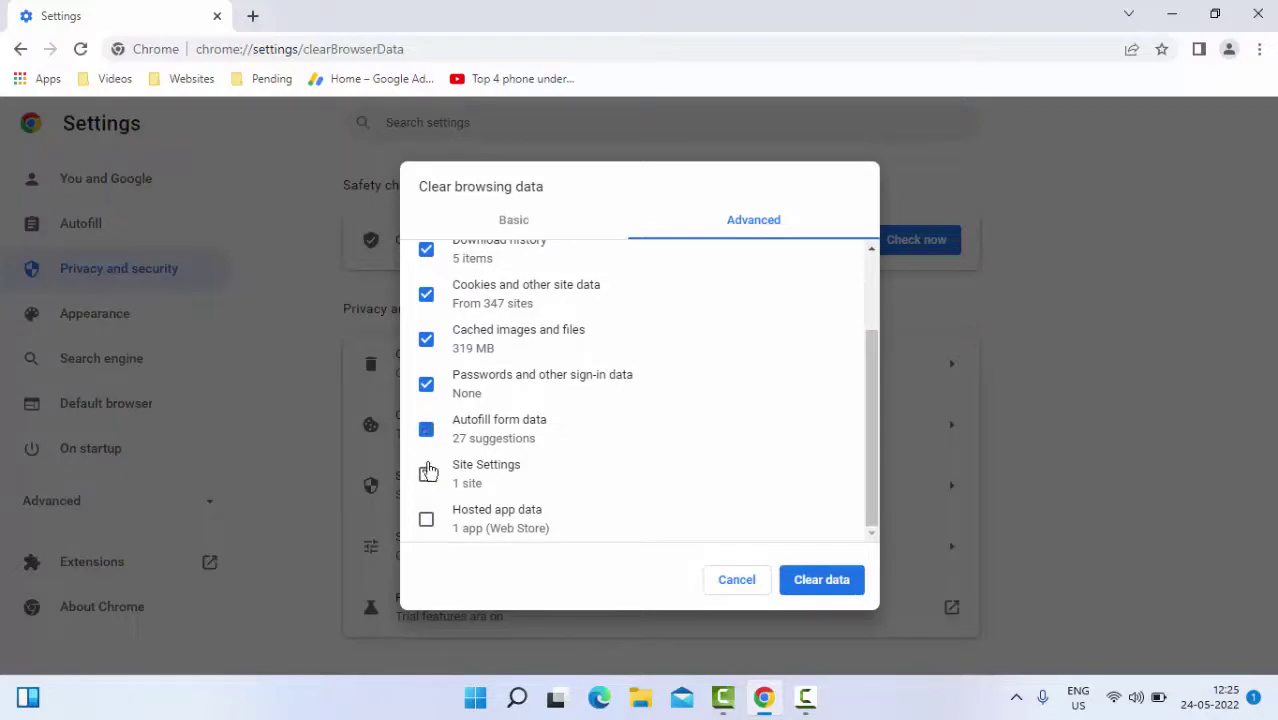
{"action": "left_click", "coordinate": [426, 474]}
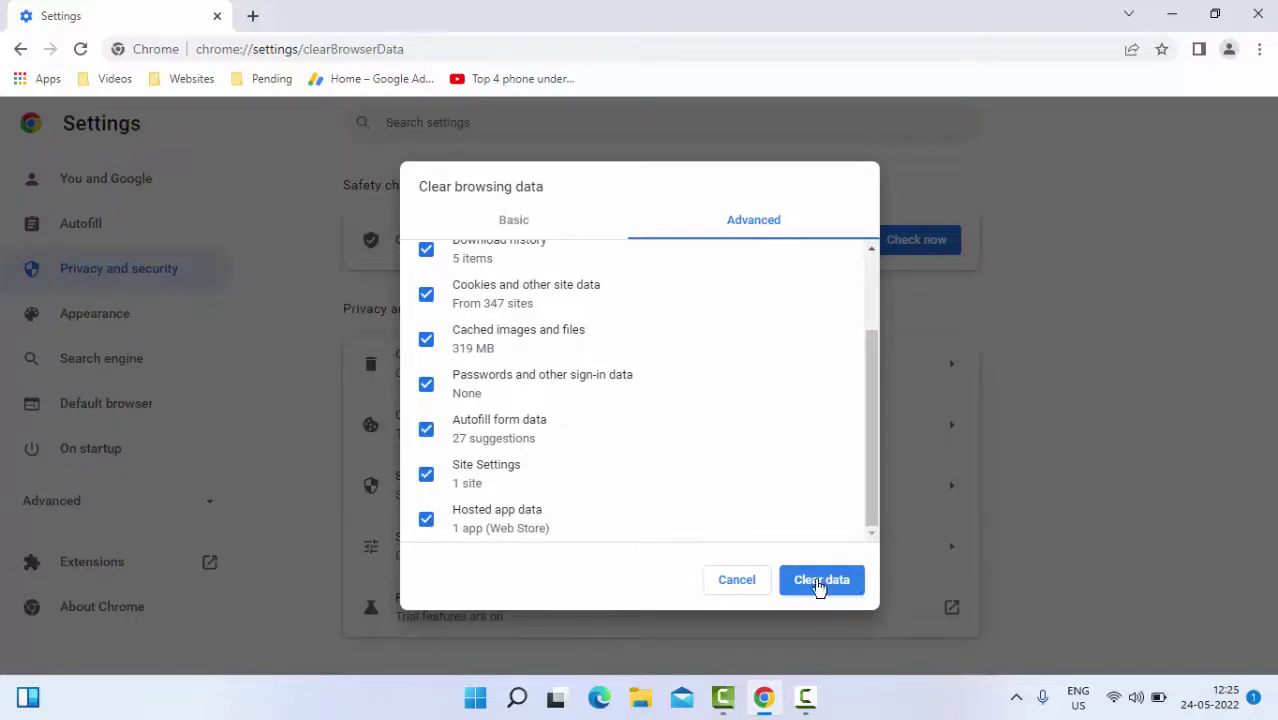
{"action": "left_click", "coordinate": [736, 581]}
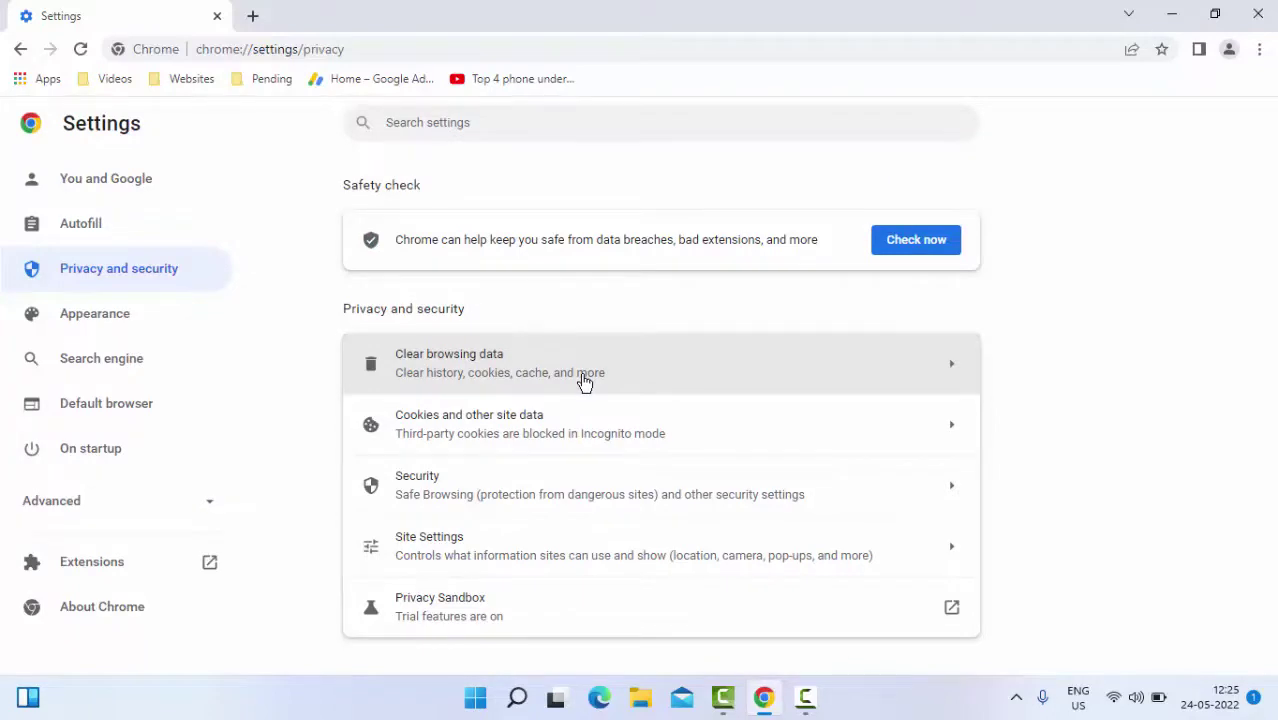
{"action": "left_click", "coordinate": [217, 16]}
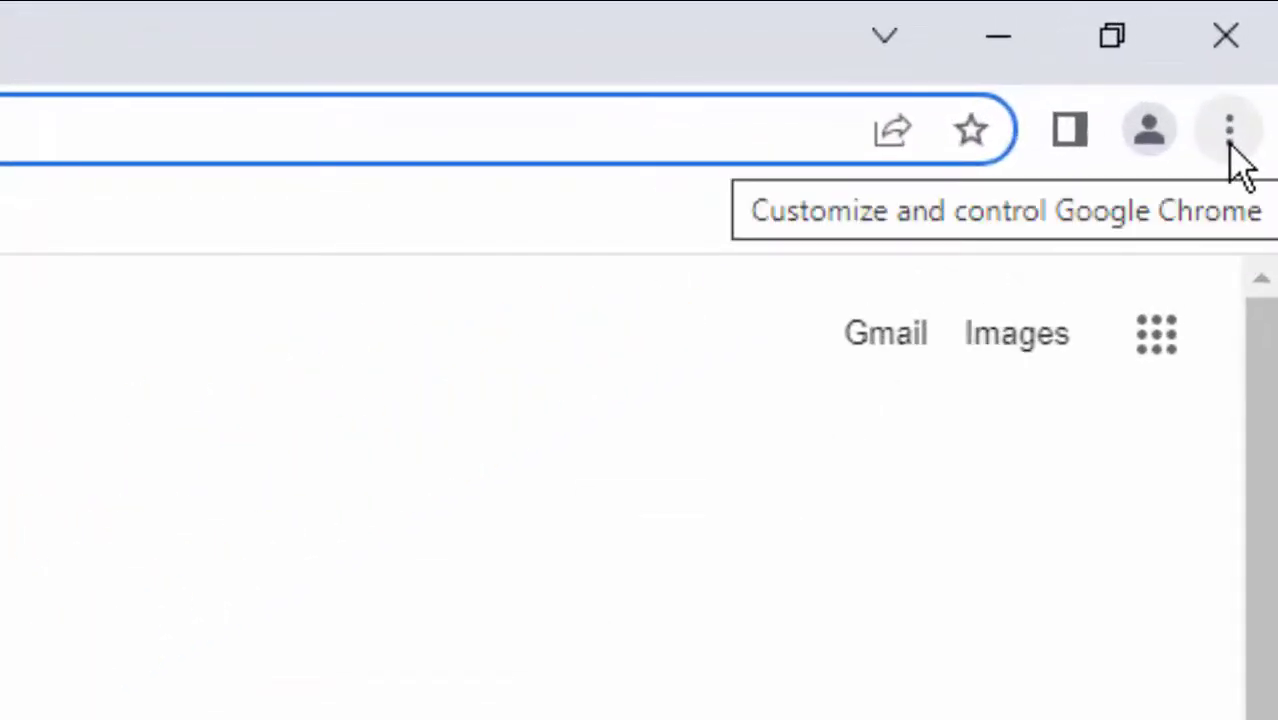
- Open the Chrome option to restore settings to their original defaults, cancel the reset and close the browser
{"action": "left_click", "coordinate": [1230, 132]}
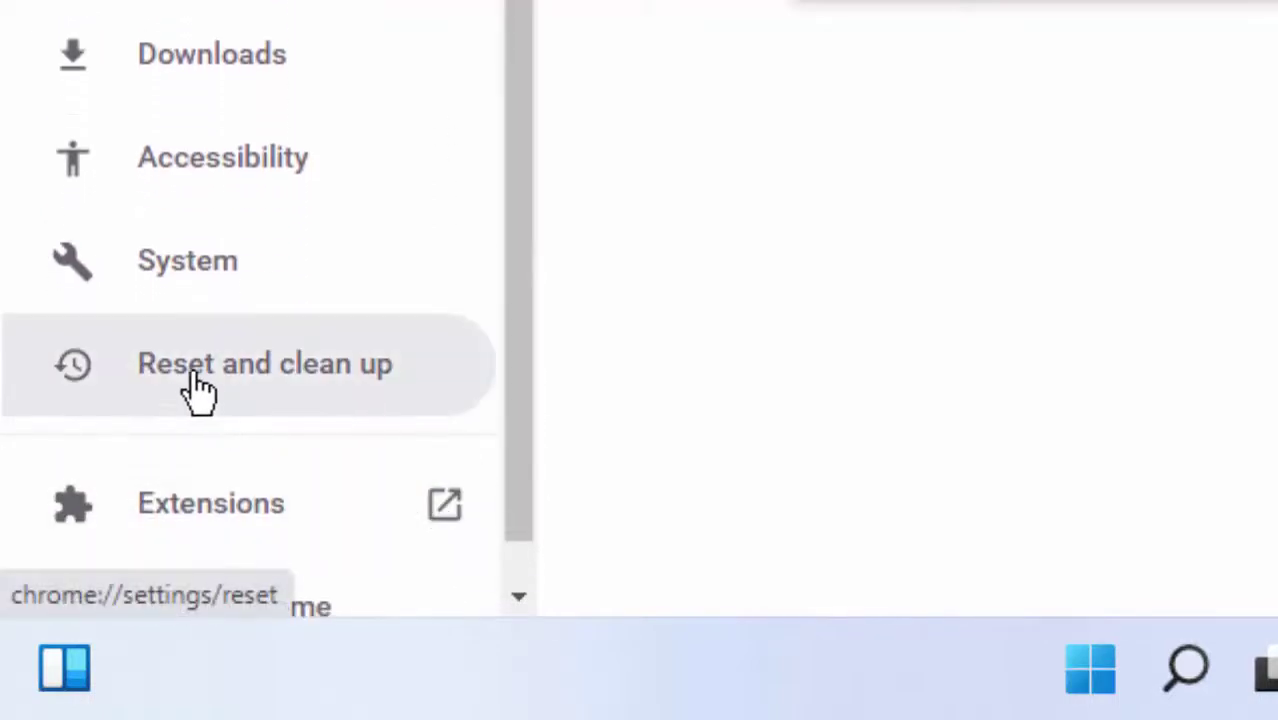
{"action": "left_click", "coordinate": [336, 378]}
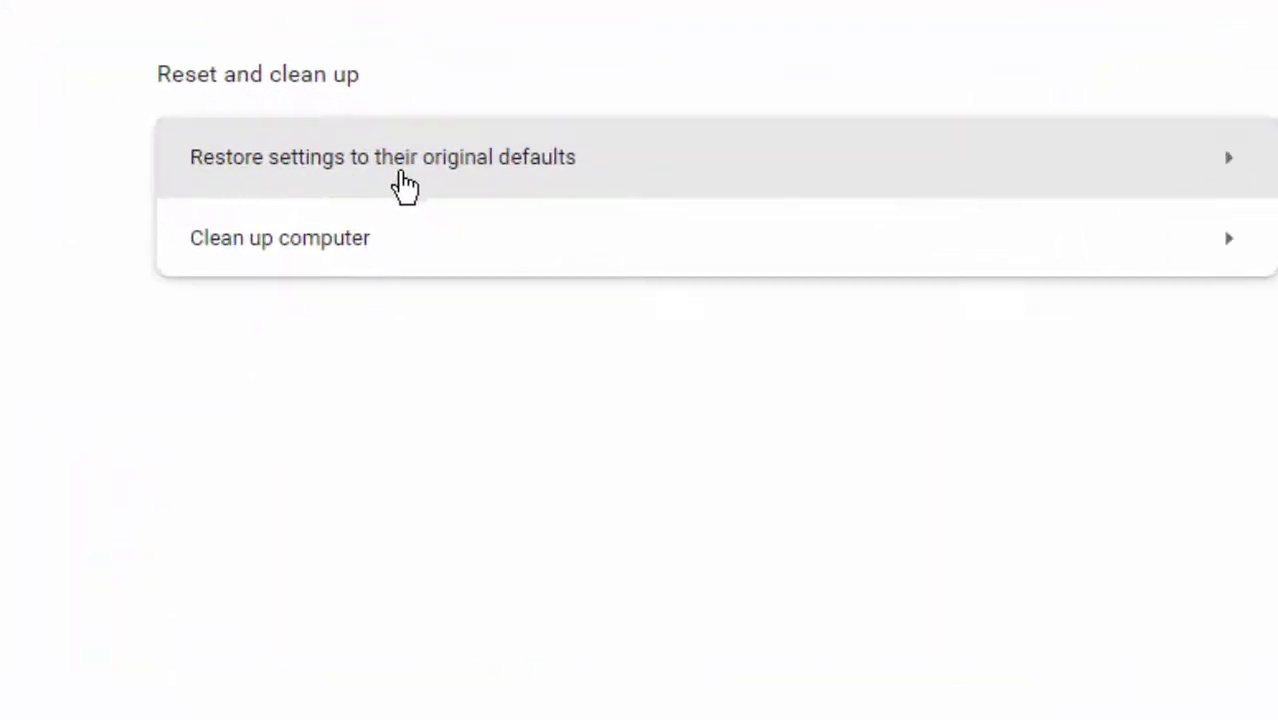
{"action": "left_click", "coordinate": [545, 168]}
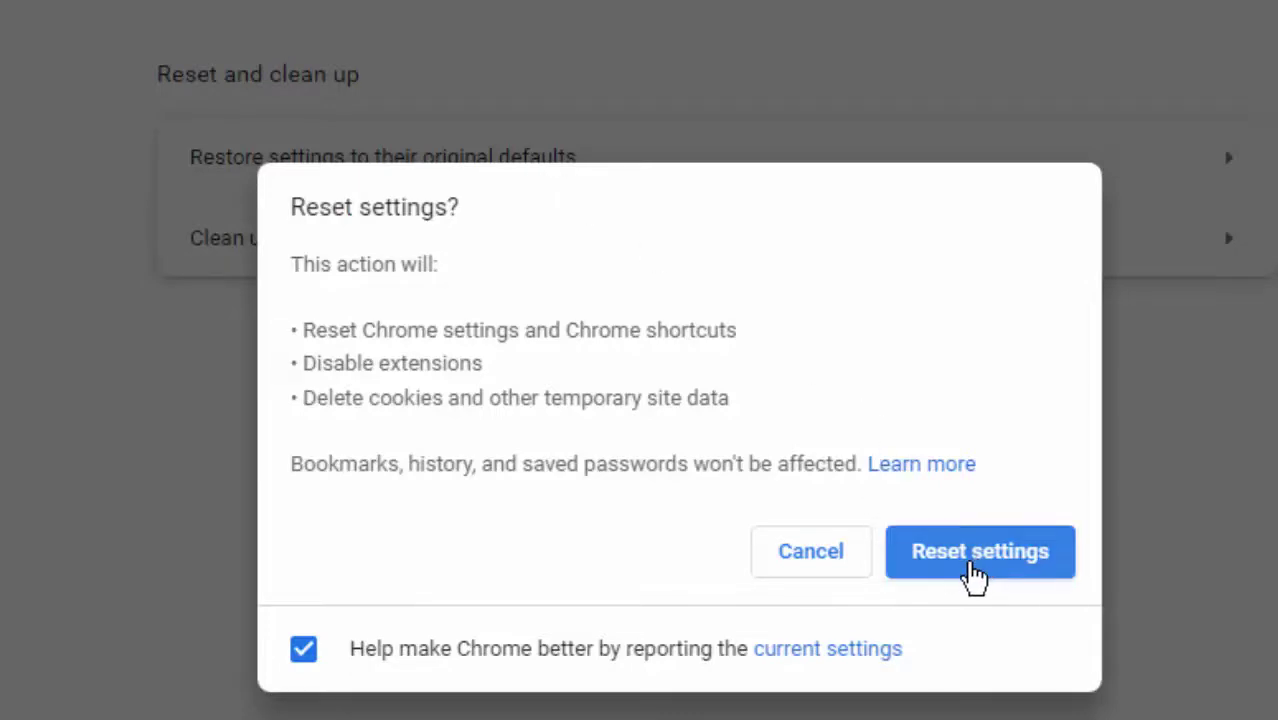
{"action": "left_click", "coordinate": [836, 563]}
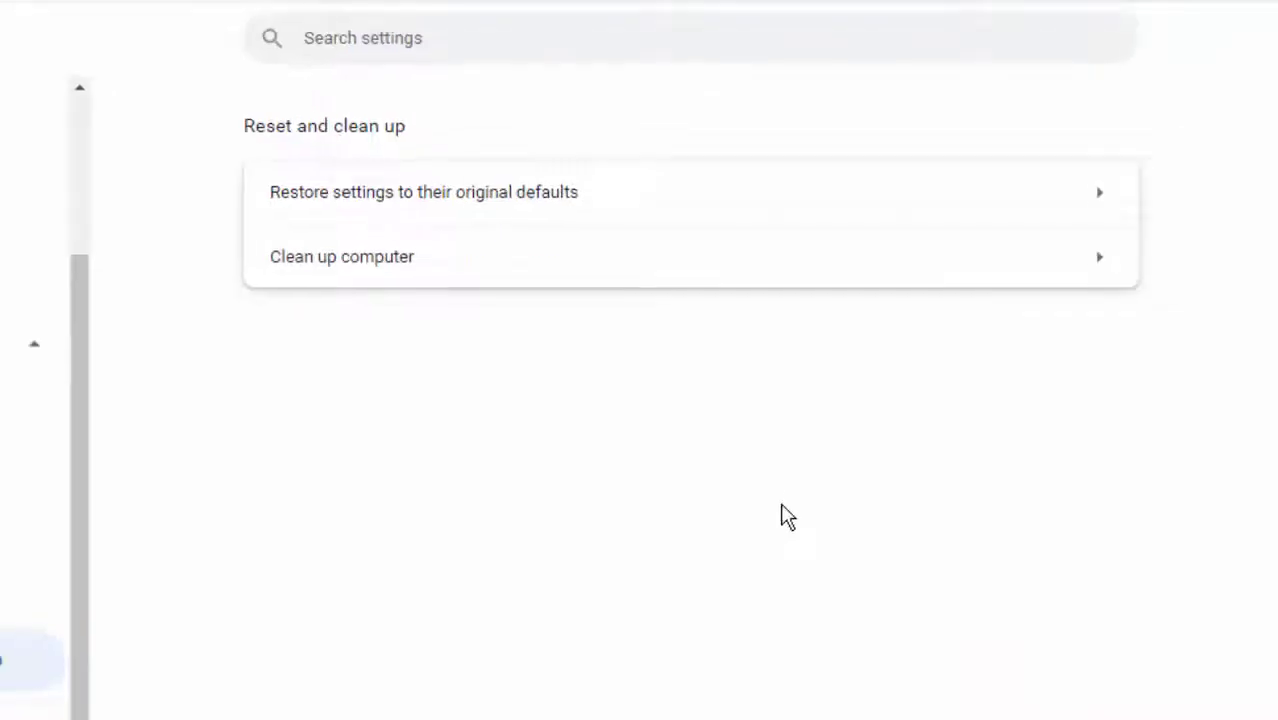
{"action": "left_click", "coordinate": [1254, 10]}
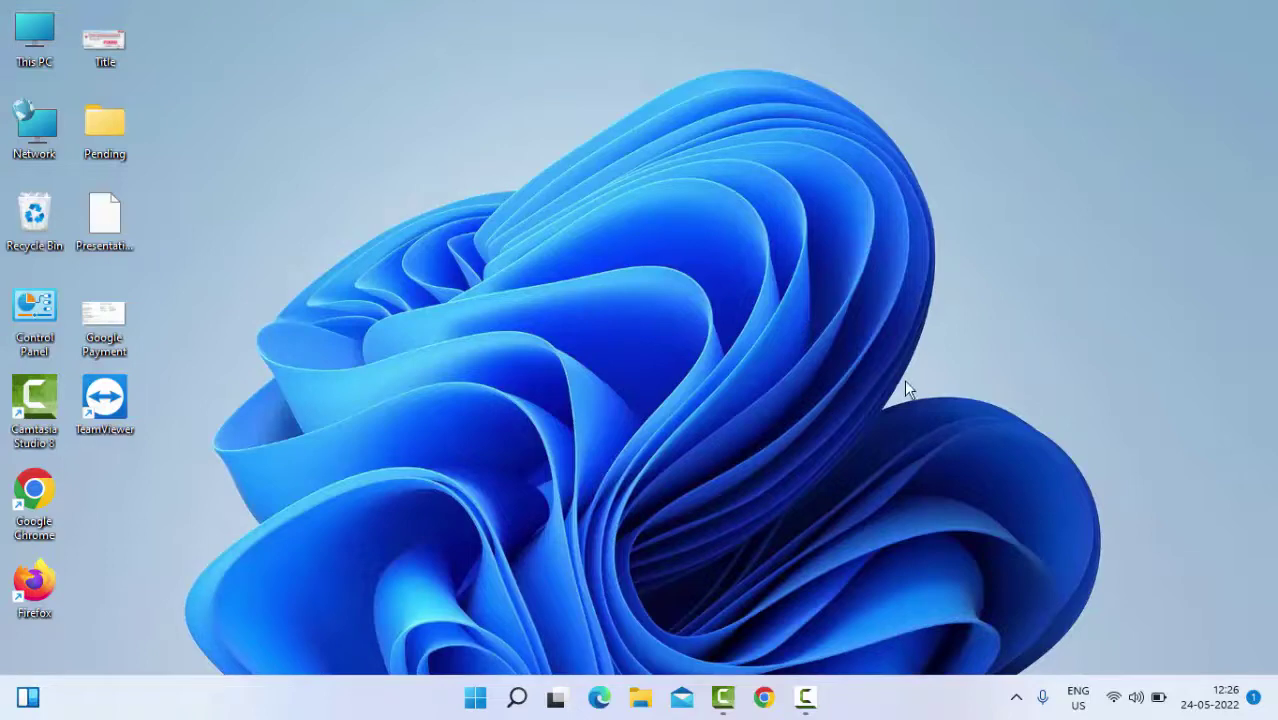
- Search Windows for command prompt and run Command Prompt as administrator
{"action": "left_click", "coordinate": [476, 698]}
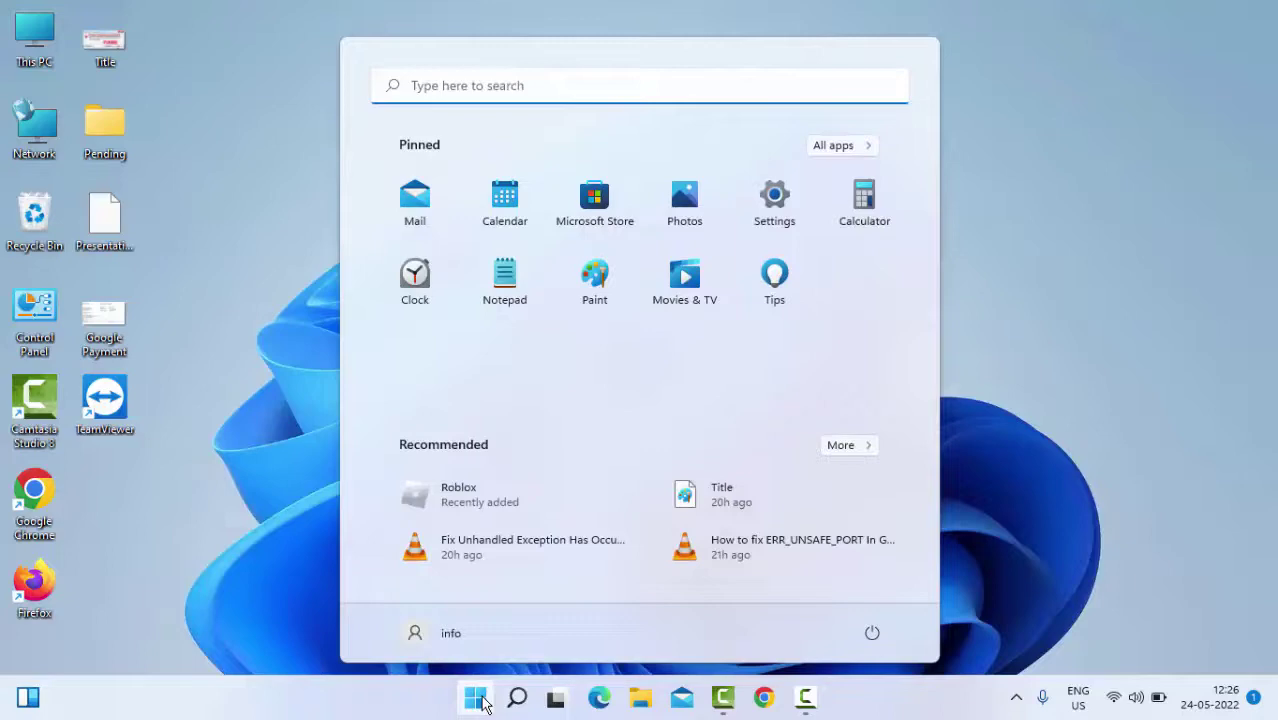
{"action": "type", "text": "command prompt"}
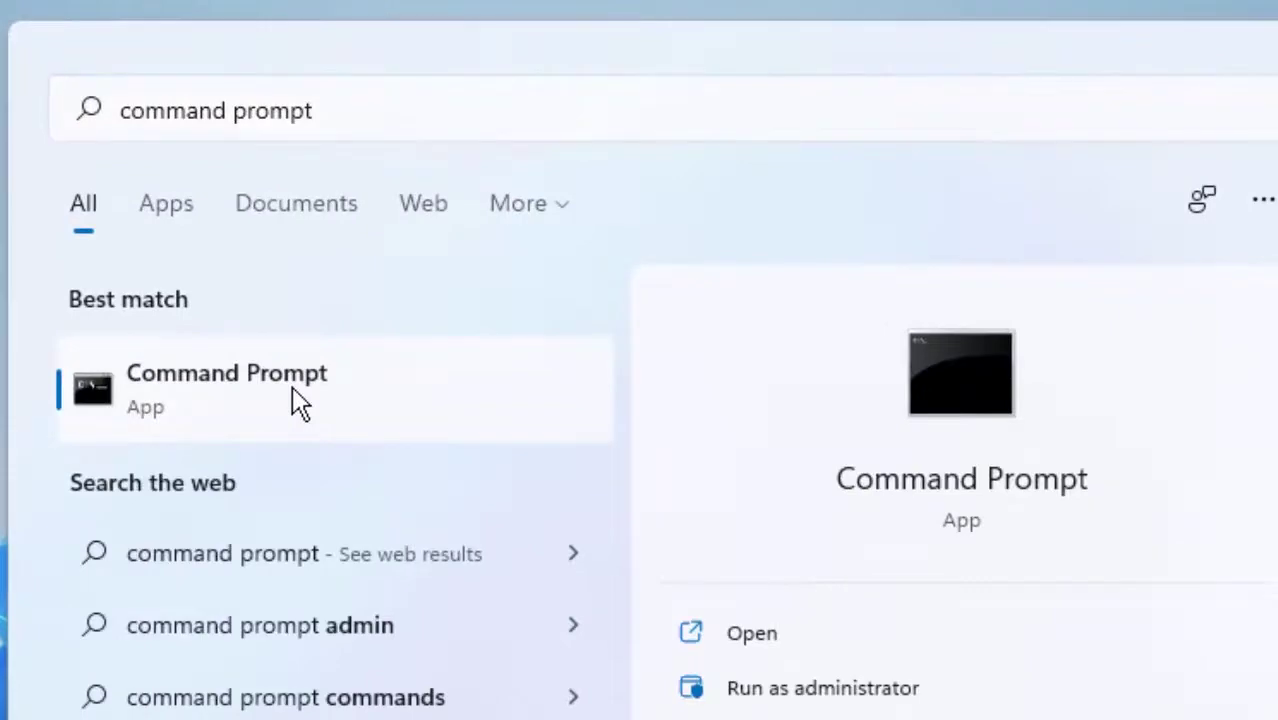
{"action": "right_click", "coordinate": [297, 401]}
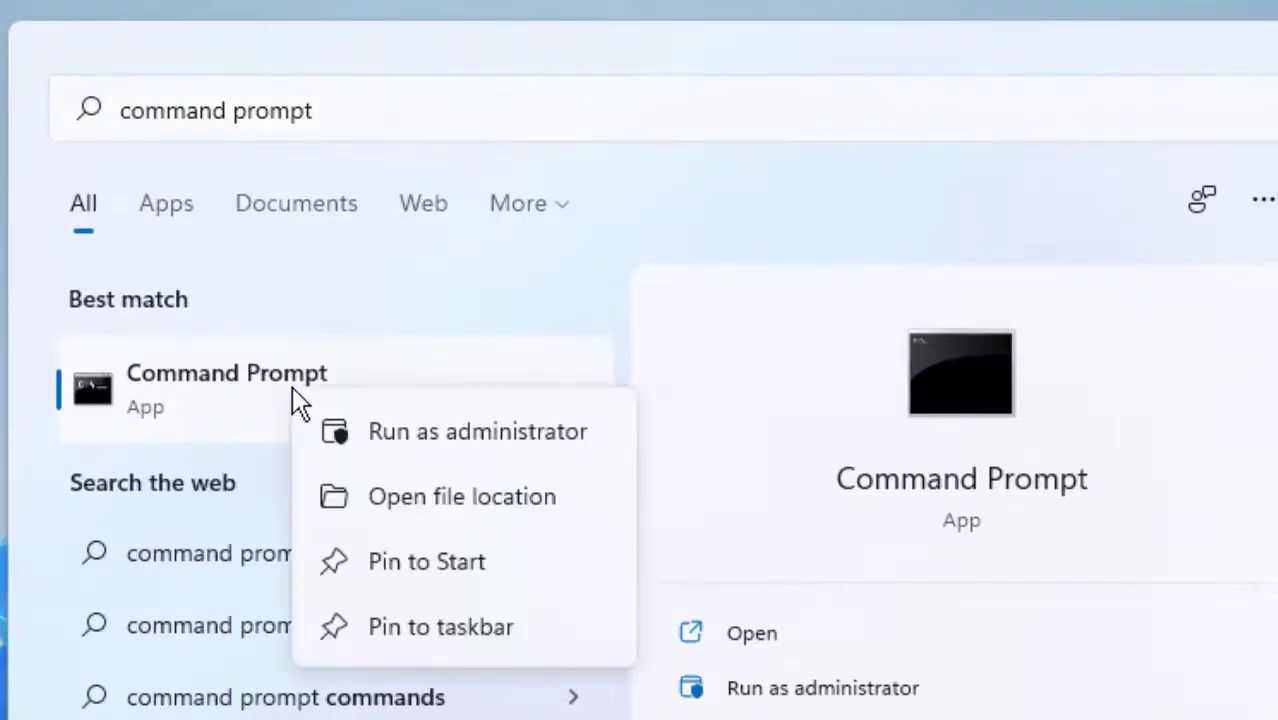
{"action": "left_click", "coordinate": [456, 443]}
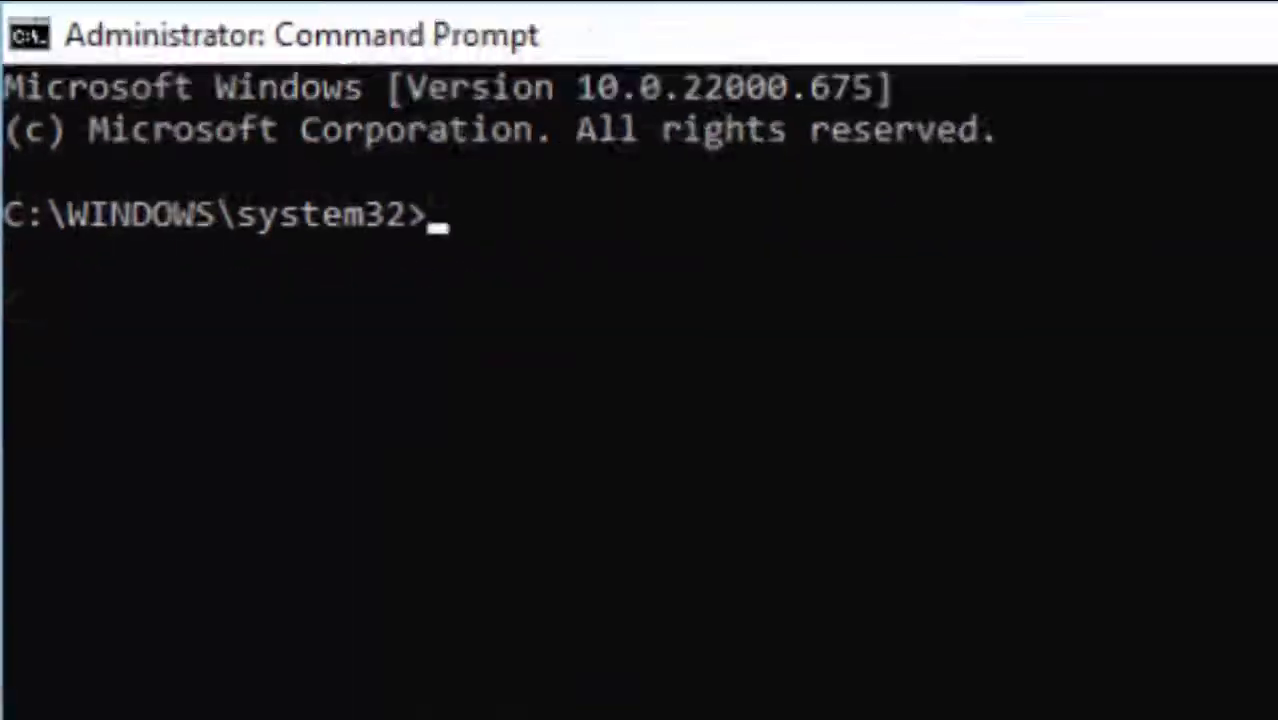
- Flush the DNS resolver cache with the command ipconfig /flushdns
{"action": "type", "text": "ipconfig "}
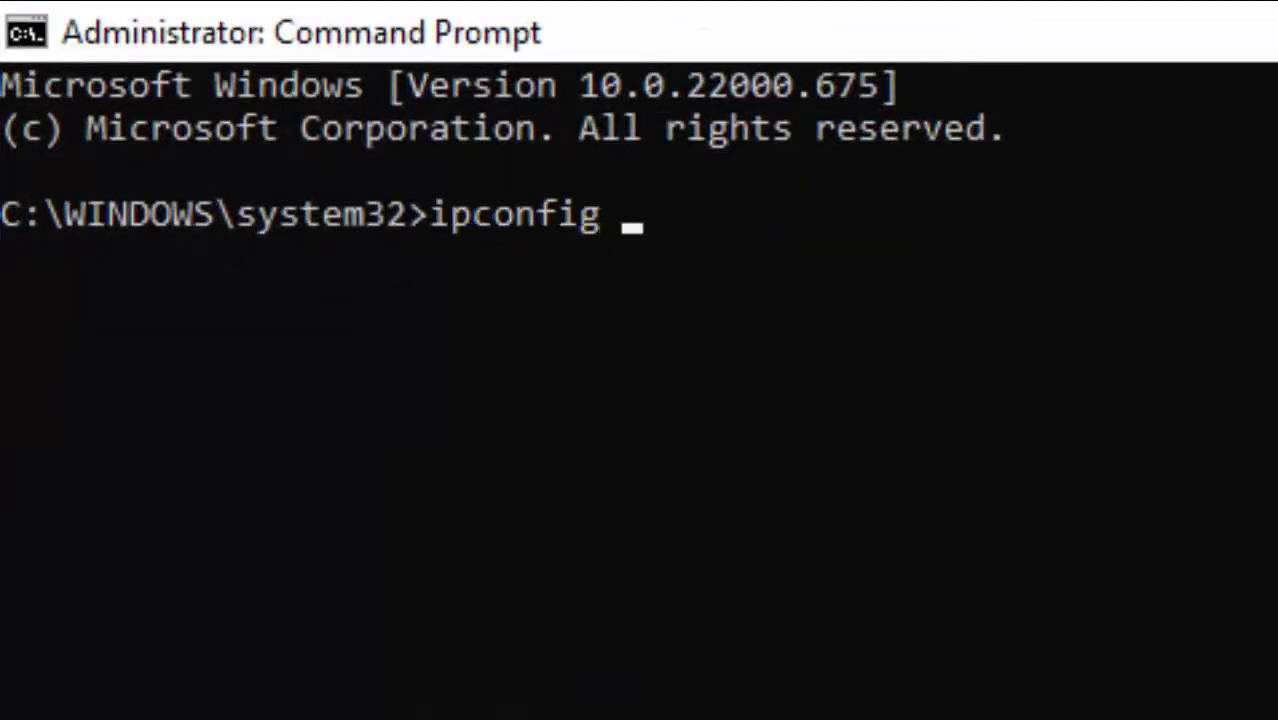
{"action": "type", "text": "/flushdns"}
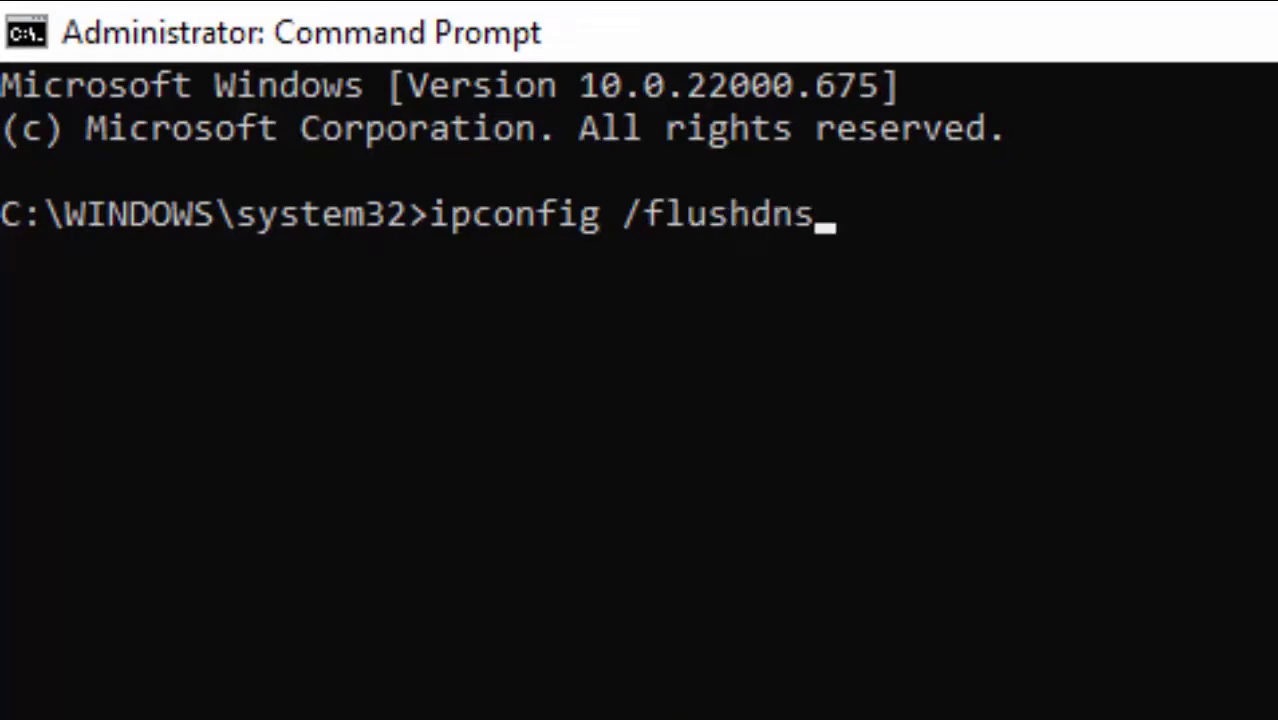
{"action": "key", "text": "Return"}
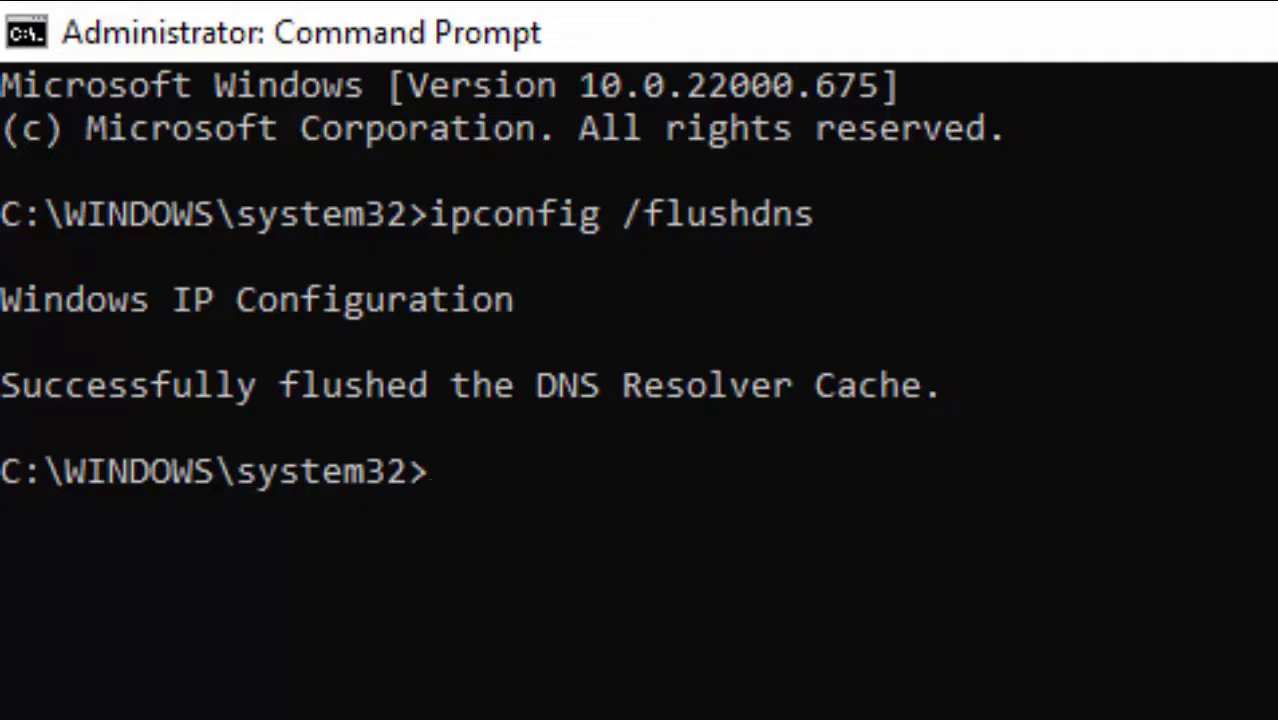
- Reset the Winsock catalog with the command netsh winsock reset
{"action": "scroll", "coordinate": [468, 237], "scroll_direction": "down", "scroll_amount": 1}
{"action": "scroll", "coordinate": [468, 237], "scroll_direction": "up", "scroll_amount": 1}
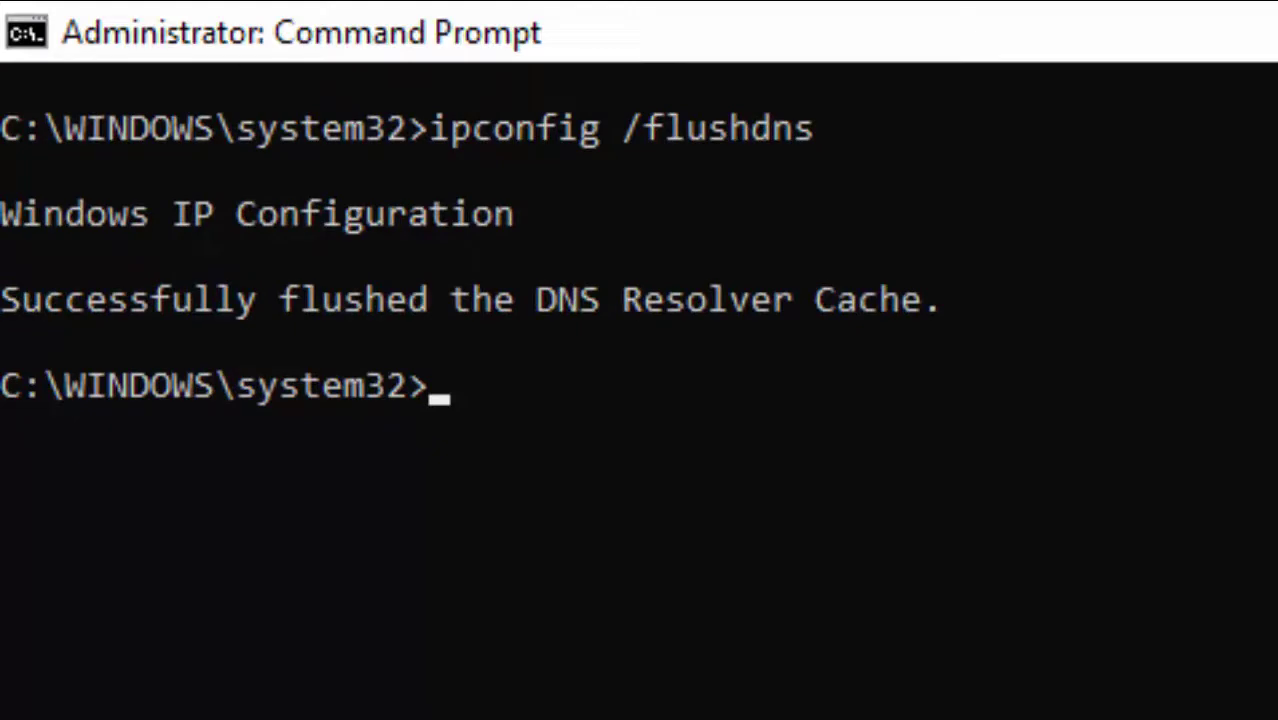
{"action": "type", "text": "netsh w"}
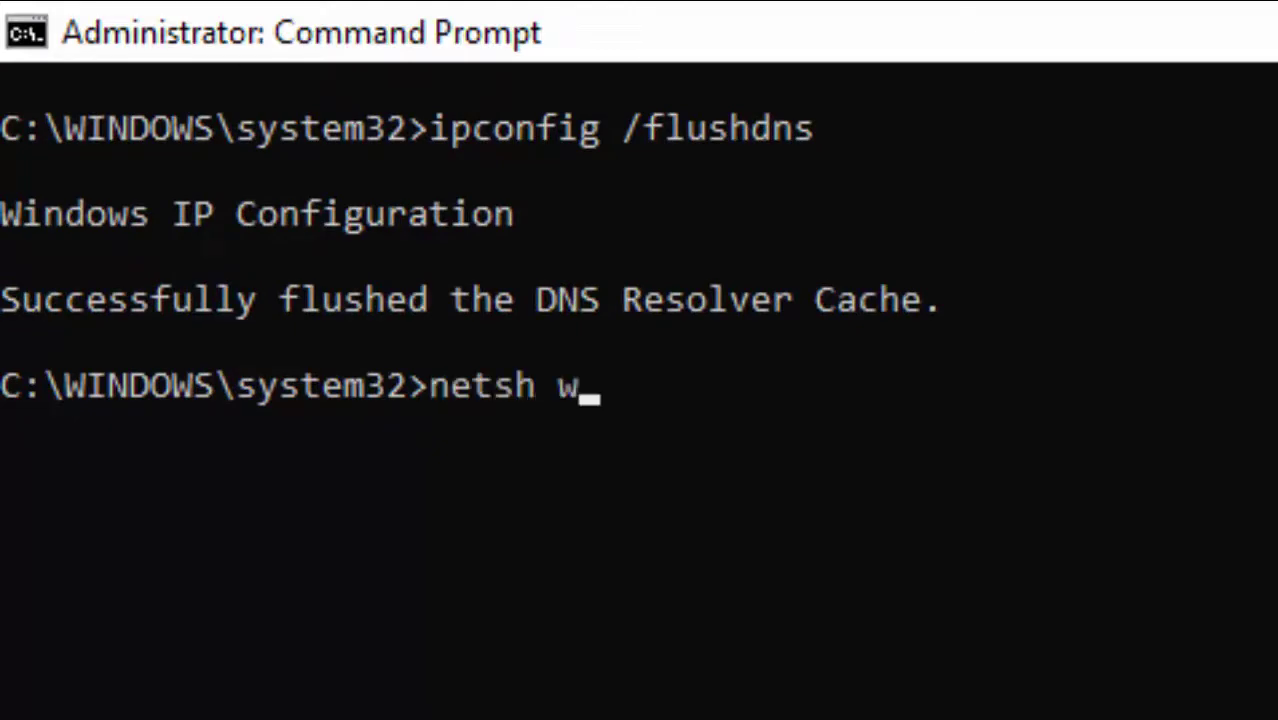
{"action": "type", "text": "insock reset"}
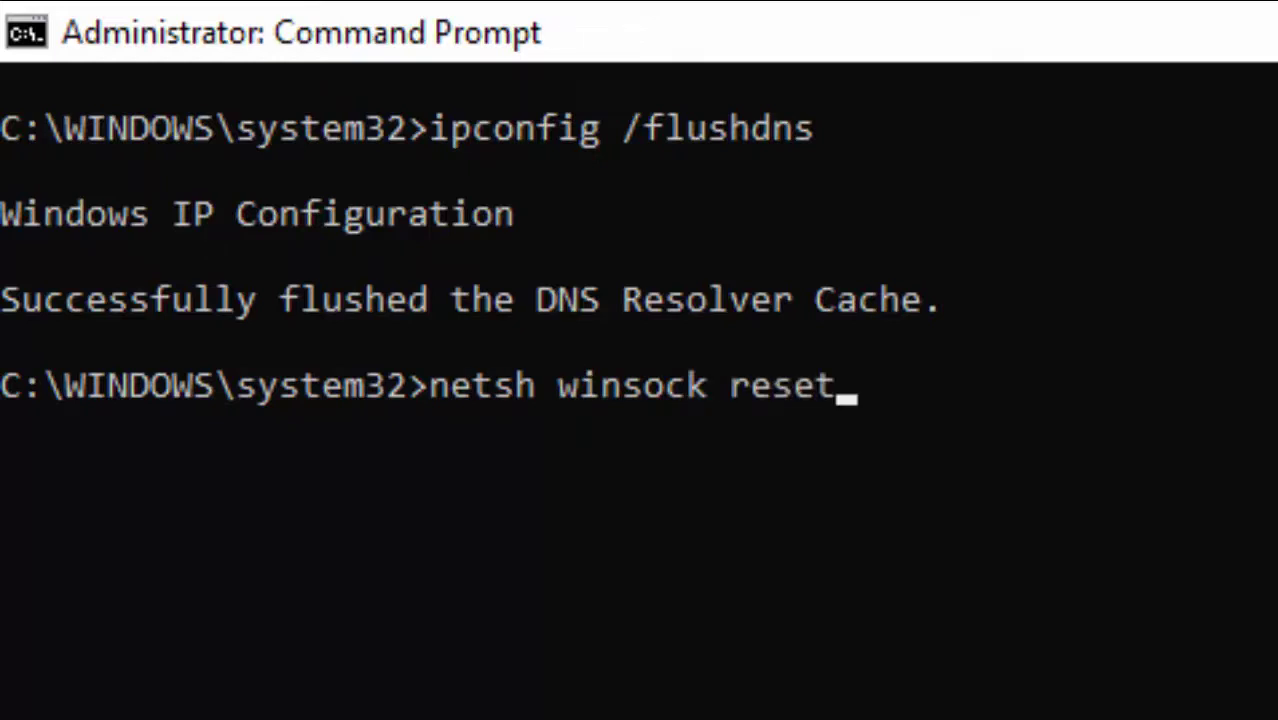
{"action": "key", "text": "Return"}
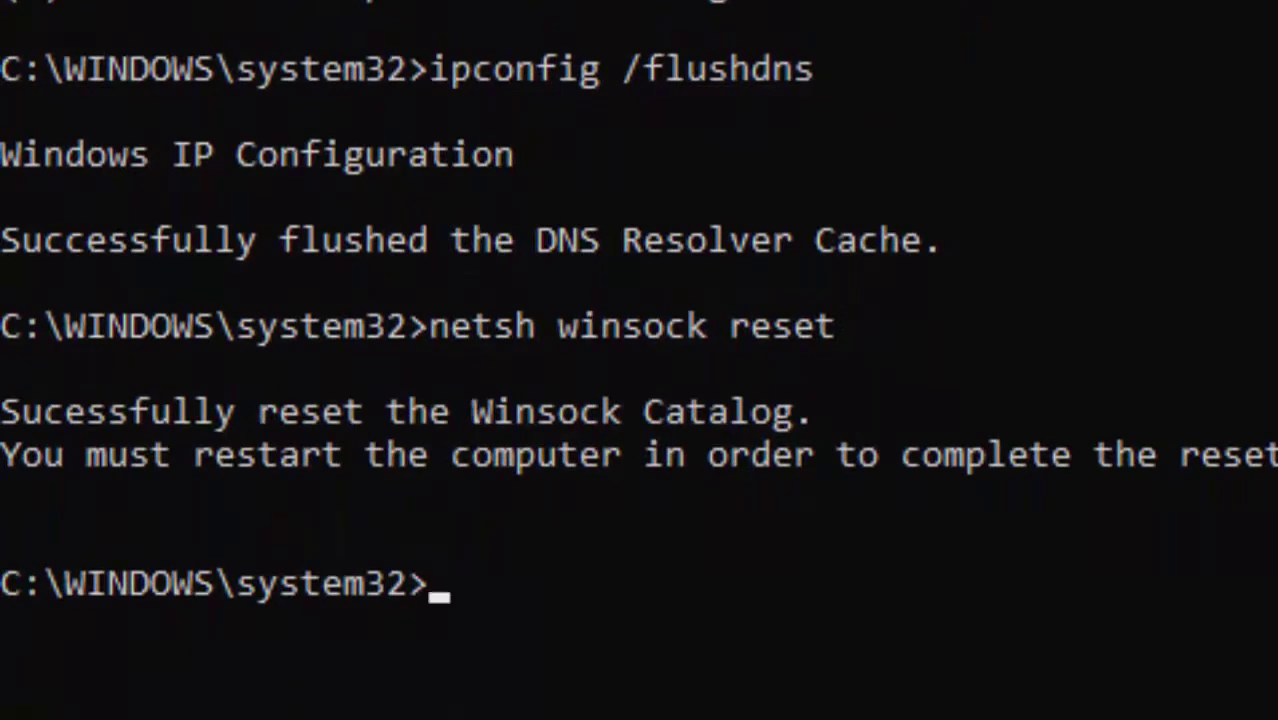
- Reset the TCP/IP stack with the command netsh int ip reset and close Command Prompt
{"action": "type", "text": "netsh"}
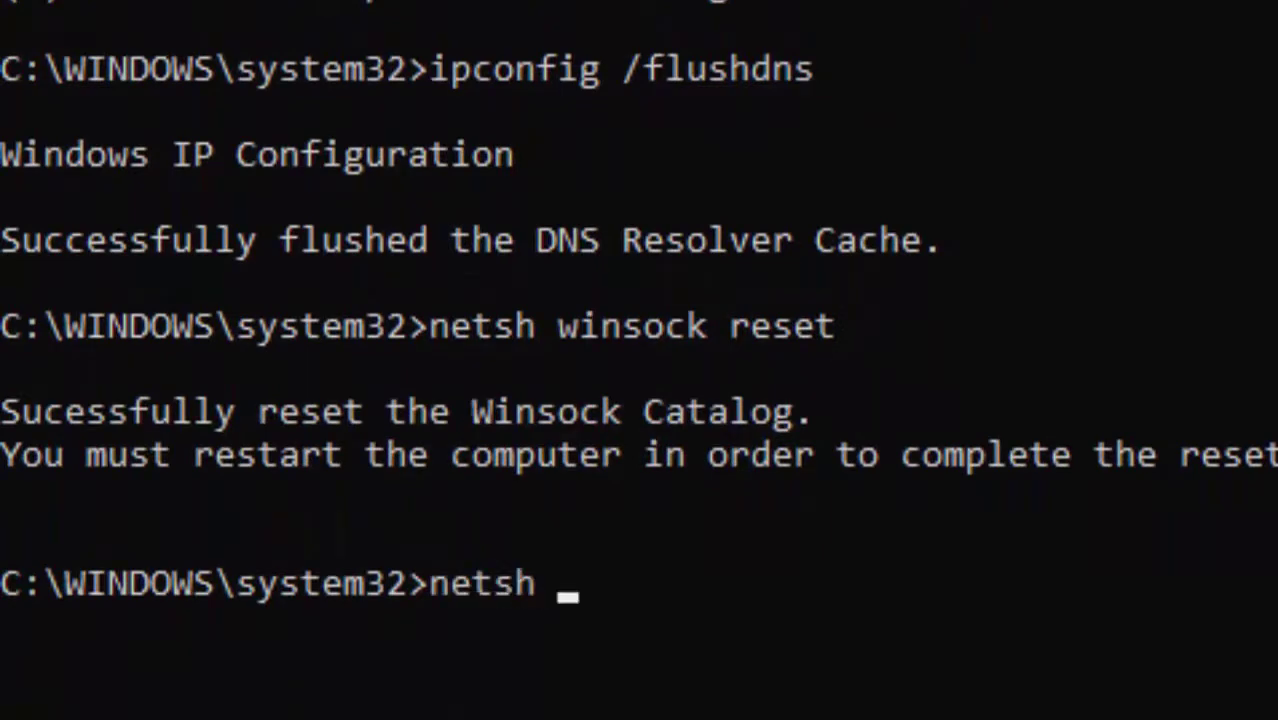
{"action": "type", "text": " int"}
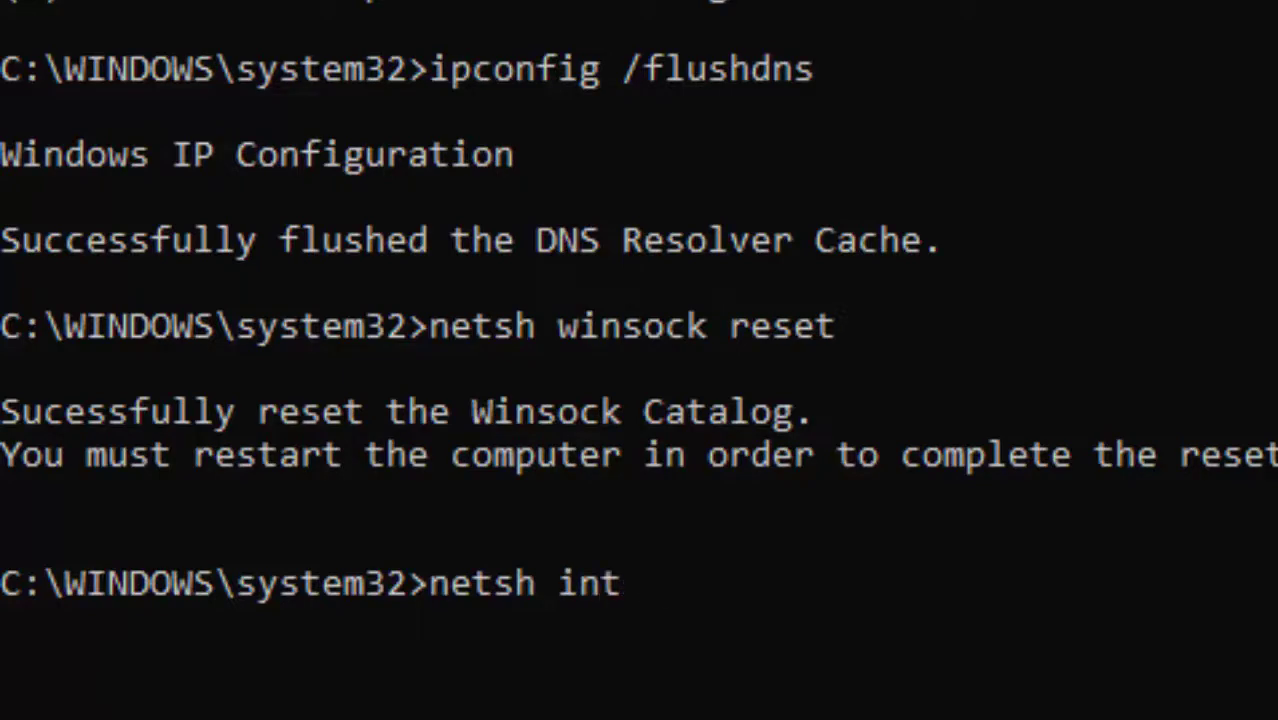
{"action": "type", "text": " ip reset"}
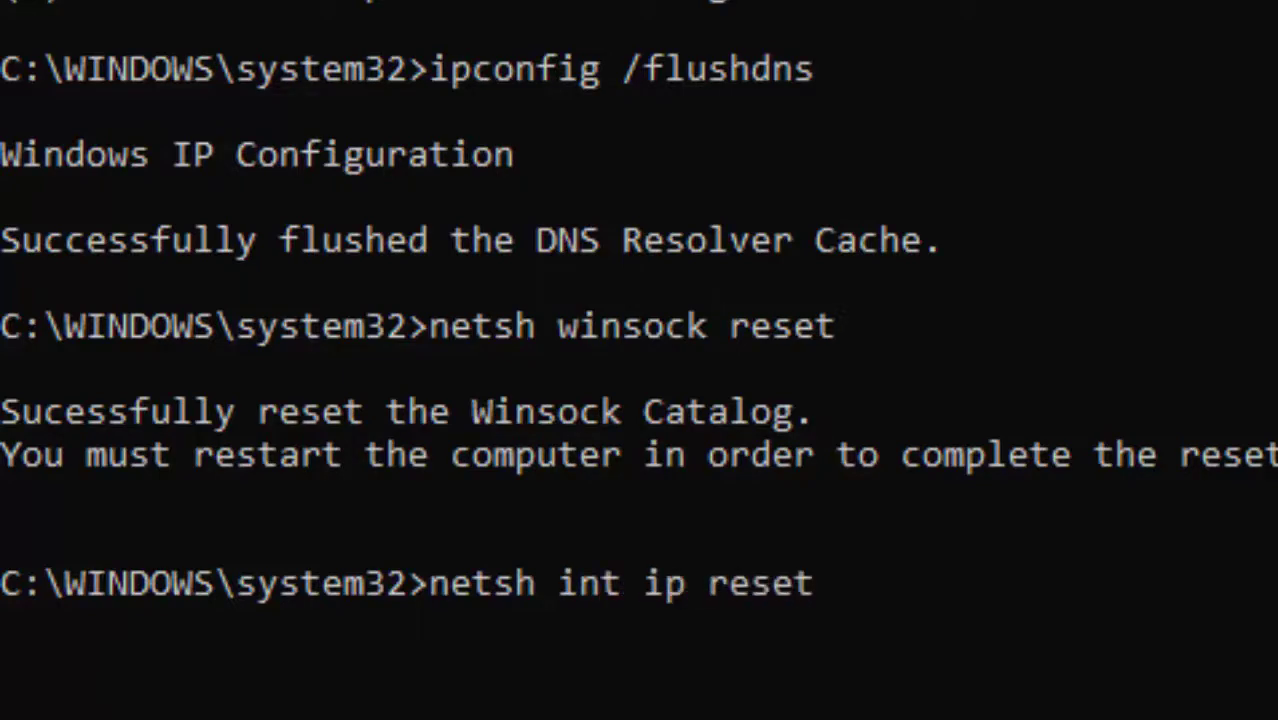
{"action": "key", "text": "Return"}
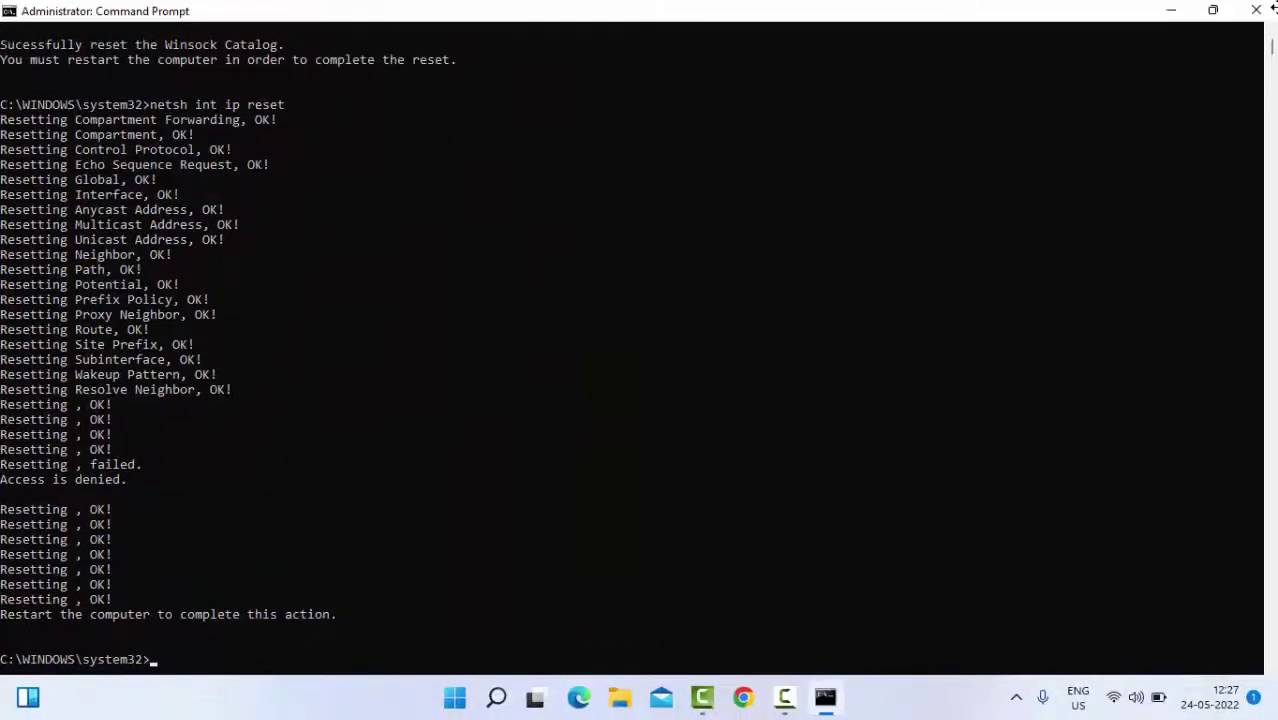
{"action": "left_click", "coordinate": [1256, 10]}
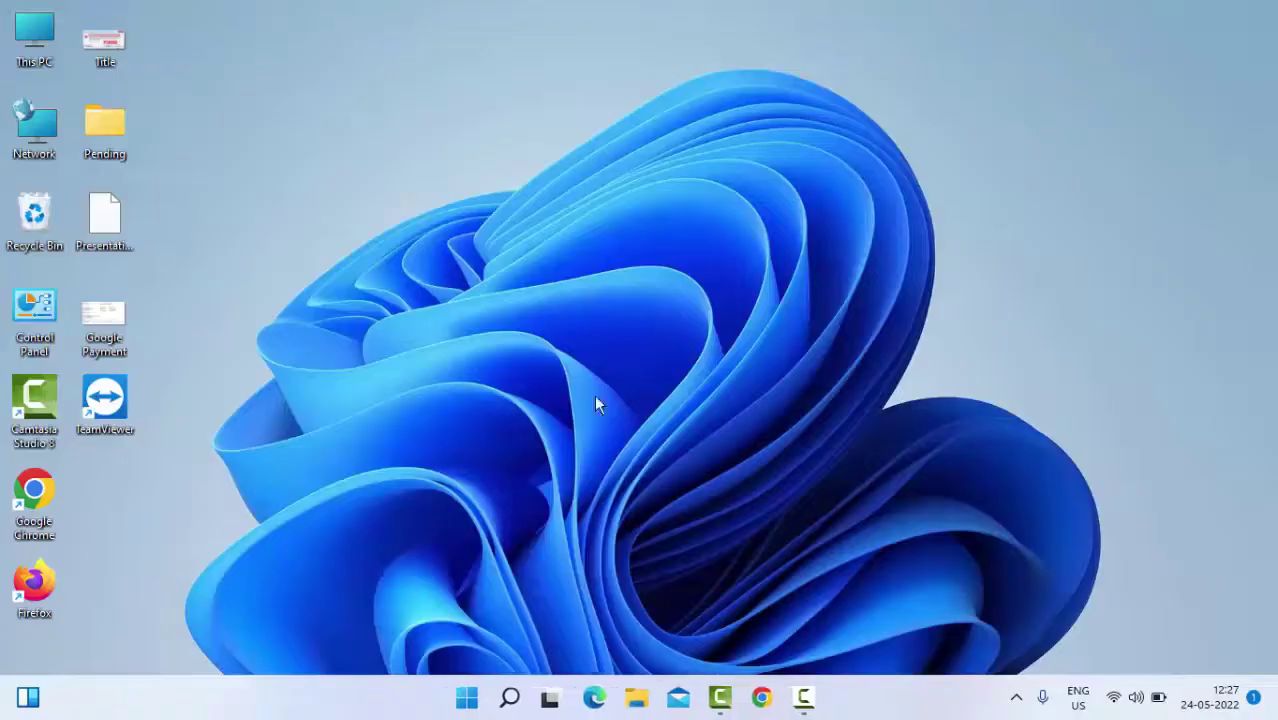
- Open the Shut Down Windows dialog from the desktop, choose Restart and cancel without restarting
{"action": "key", "text": "alt+F4"}
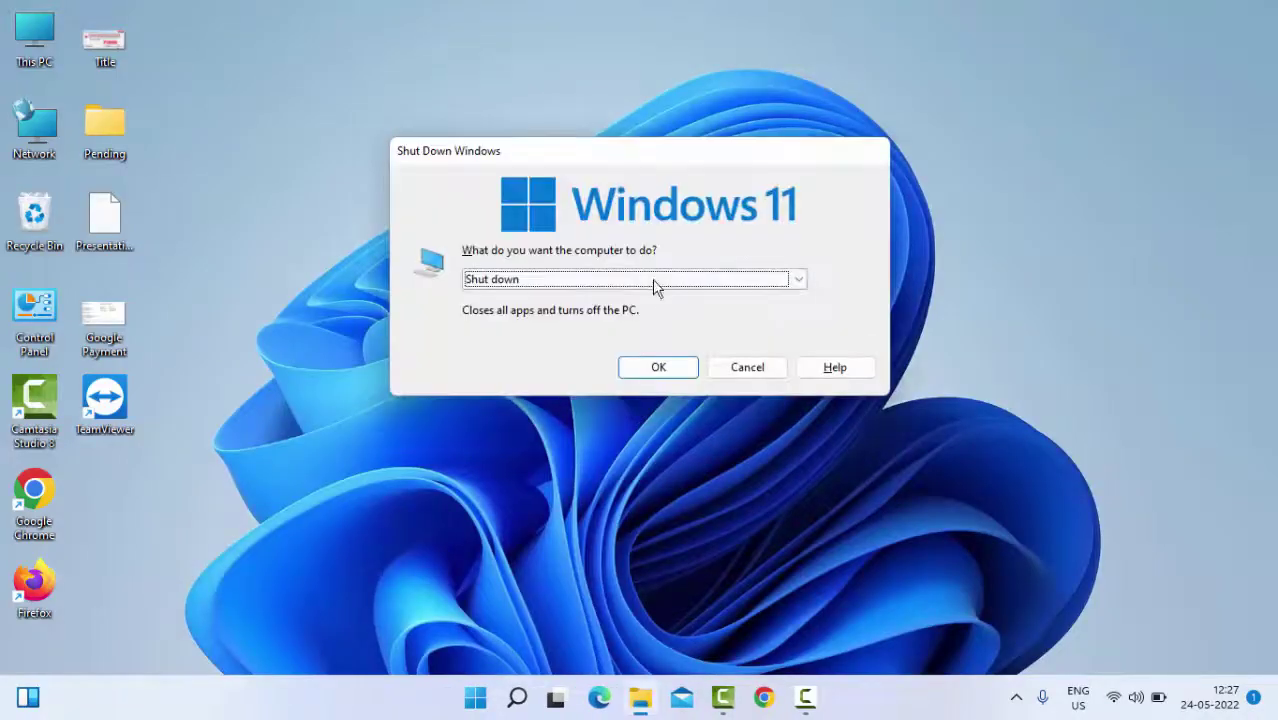
{"action": "left_click", "coordinate": [653, 283]}
{"action": "left_click", "coordinate": [596, 355]}
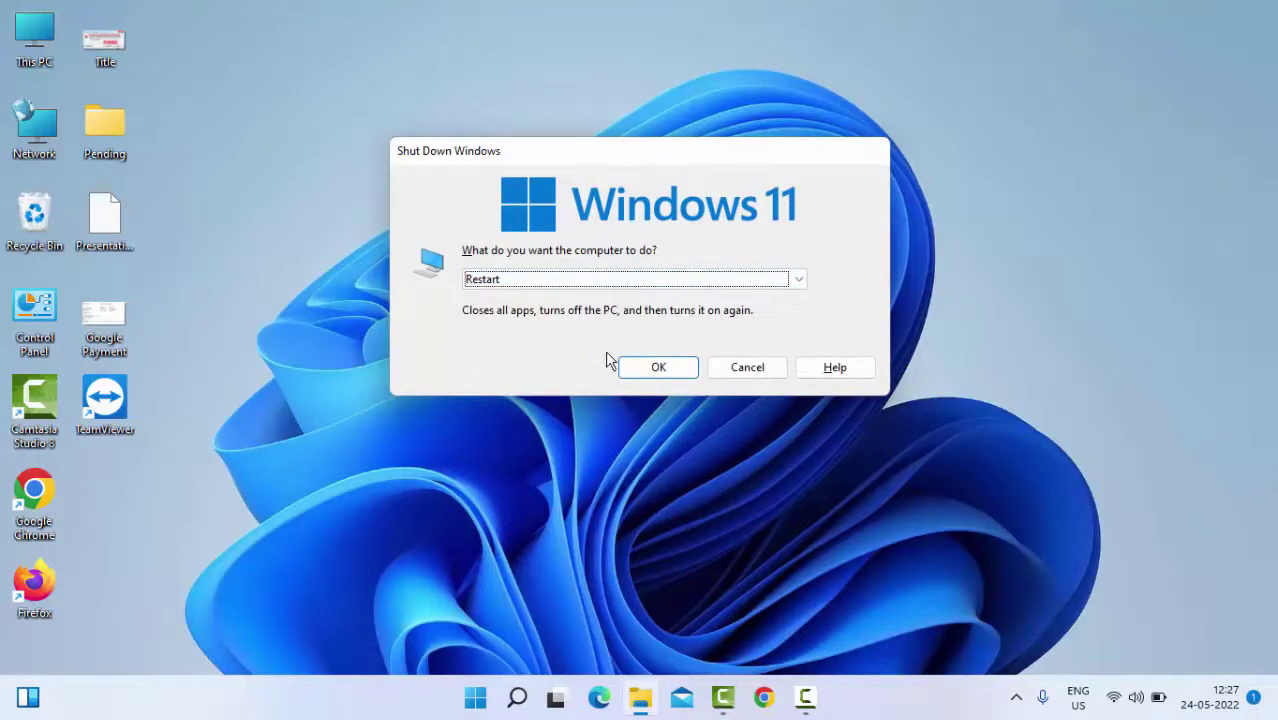
{"action": "key", "text": "Escape"}
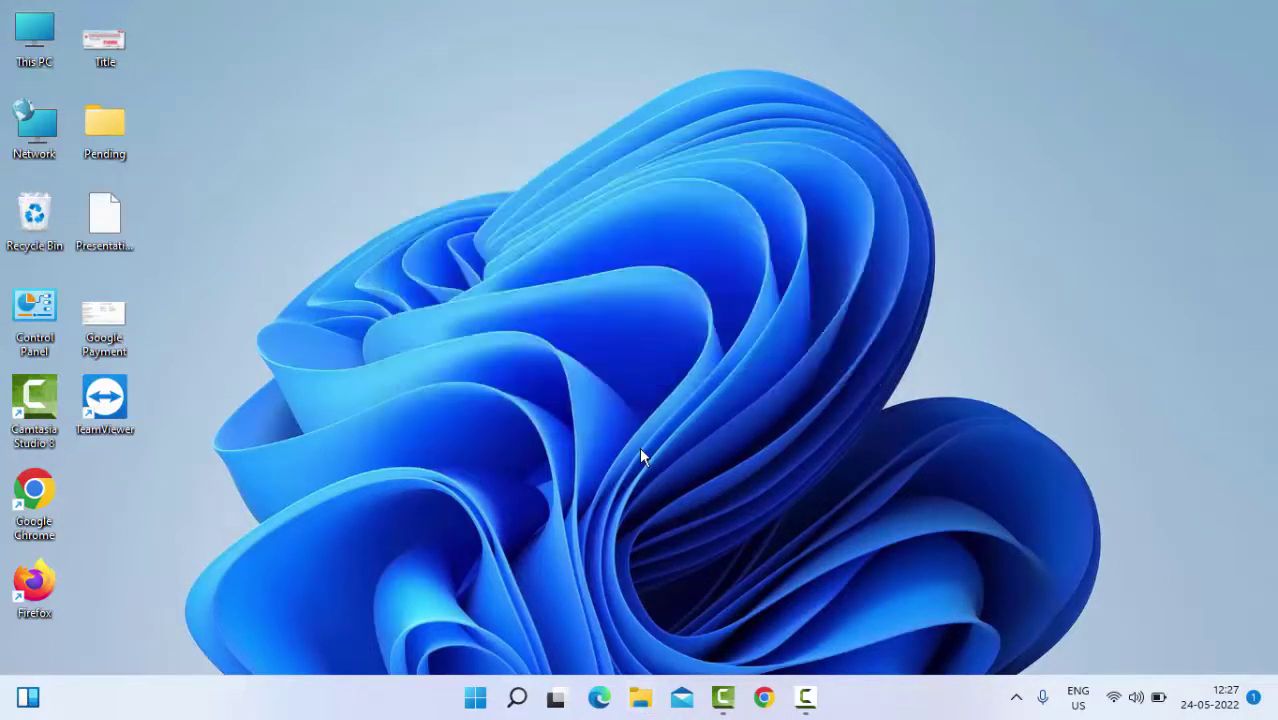